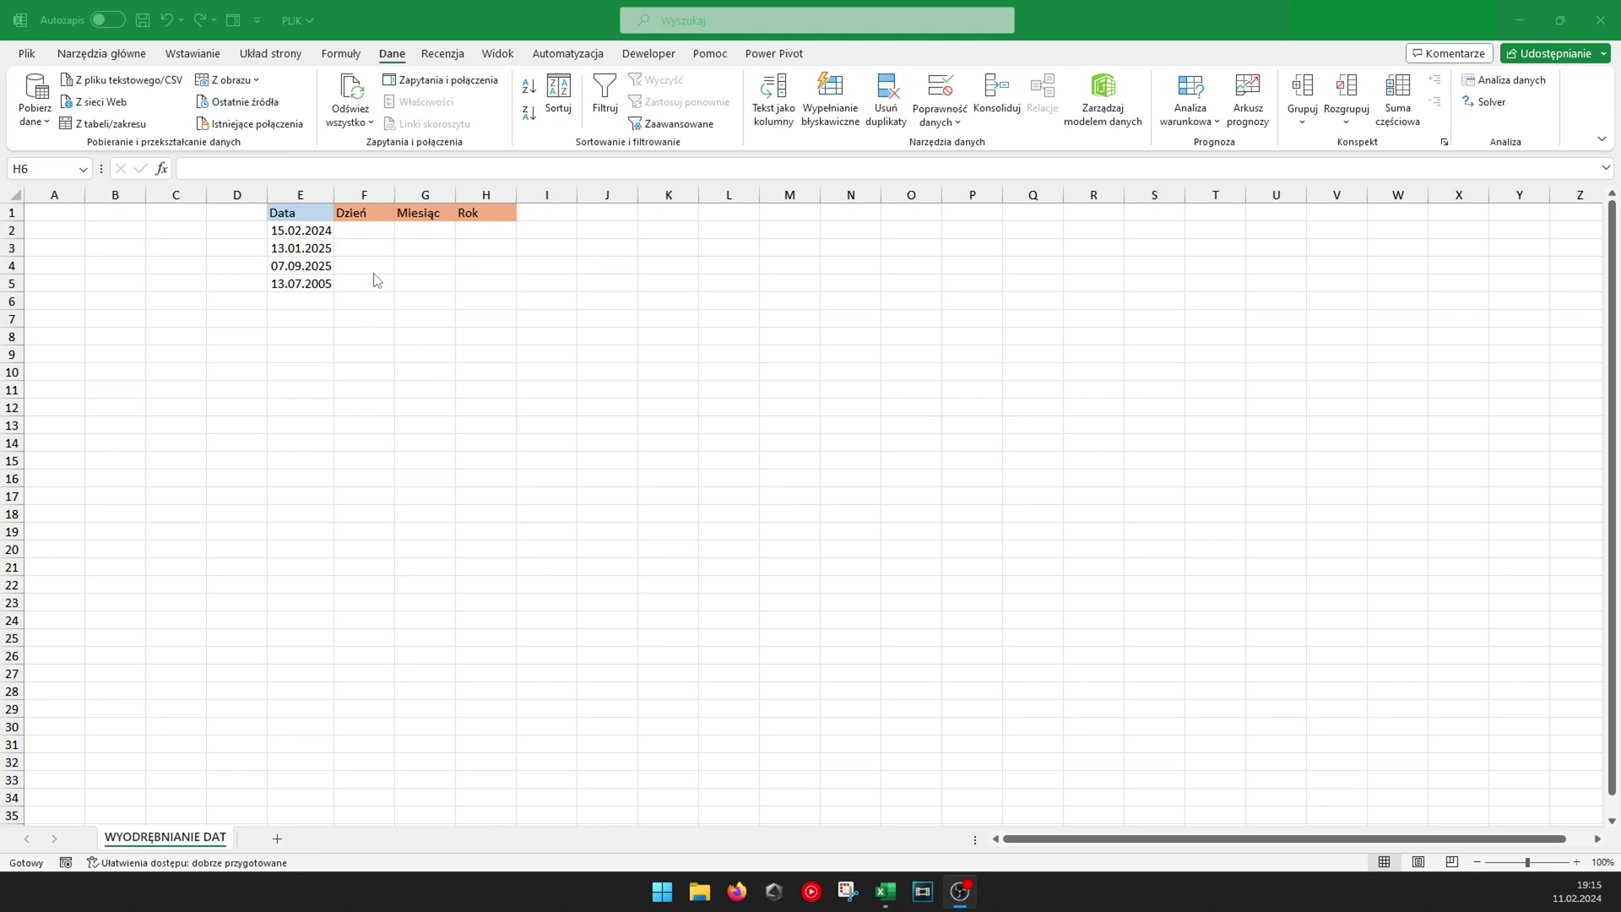
Look over the first date in E2 and the Dzień, Miesiąc and Rok cells in row 2.
{"action": "left_click", "coordinate": [296, 231]}
{"action": "left_click", "coordinate": [384, 217]}
{"action": "left_click", "coordinate": [424, 212]}
{"action": "left_click", "coordinate": [476, 225]}
{"action": "left_click", "coordinate": [305, 232]}
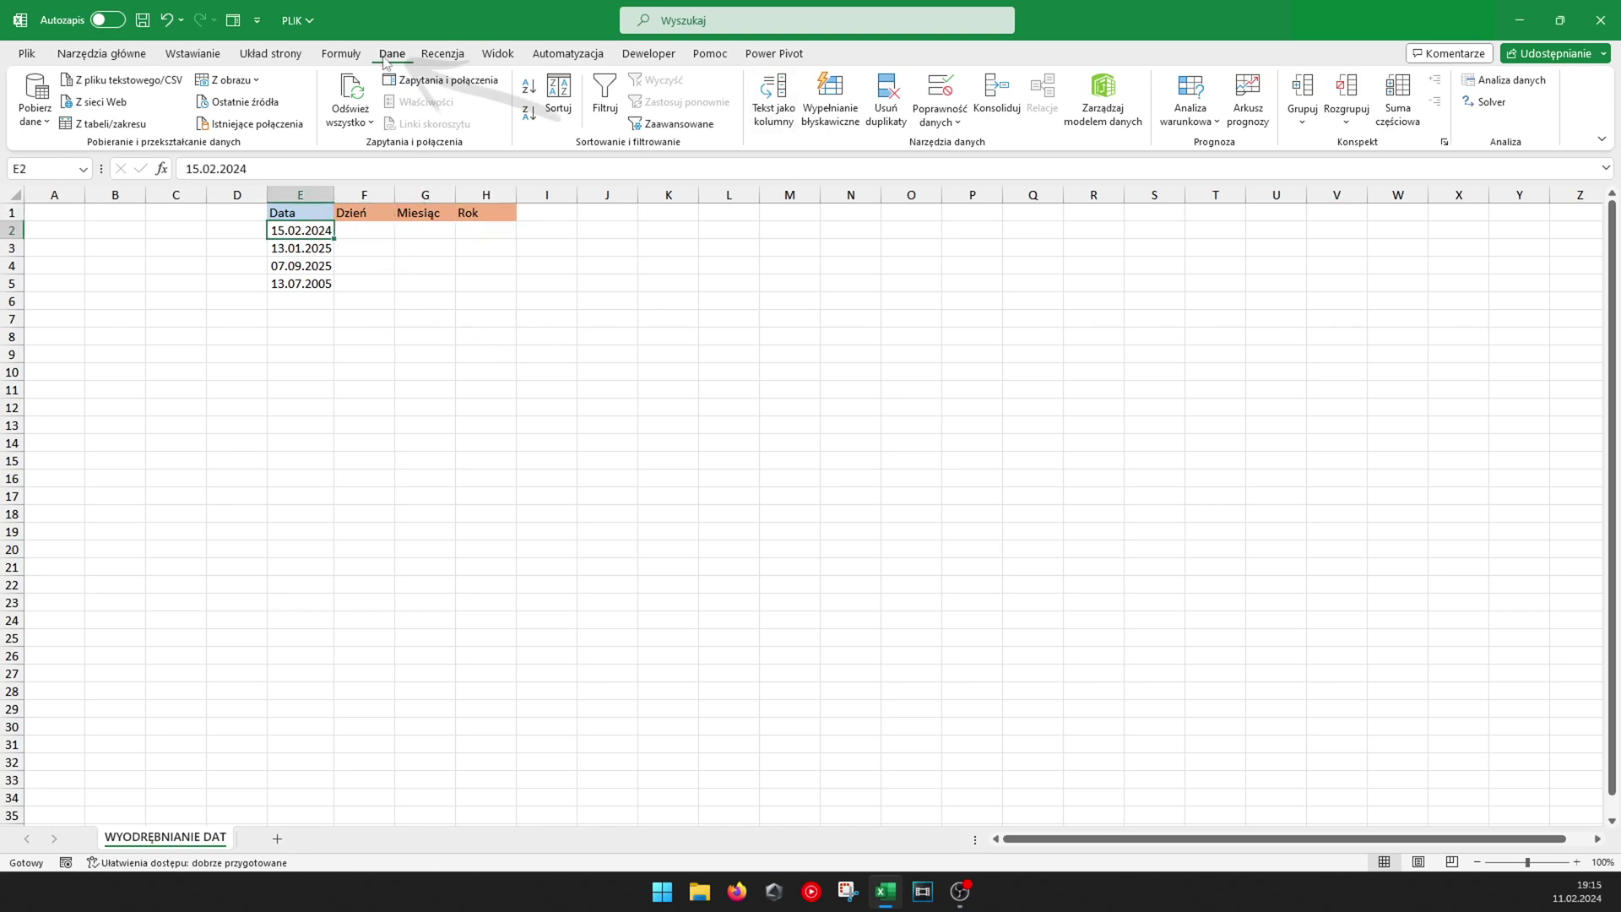
Split E2's 15.02.2024 with Text to Columns, '.' as delimiter, destination F2.
{"action": "left_click", "coordinate": [773, 97]}
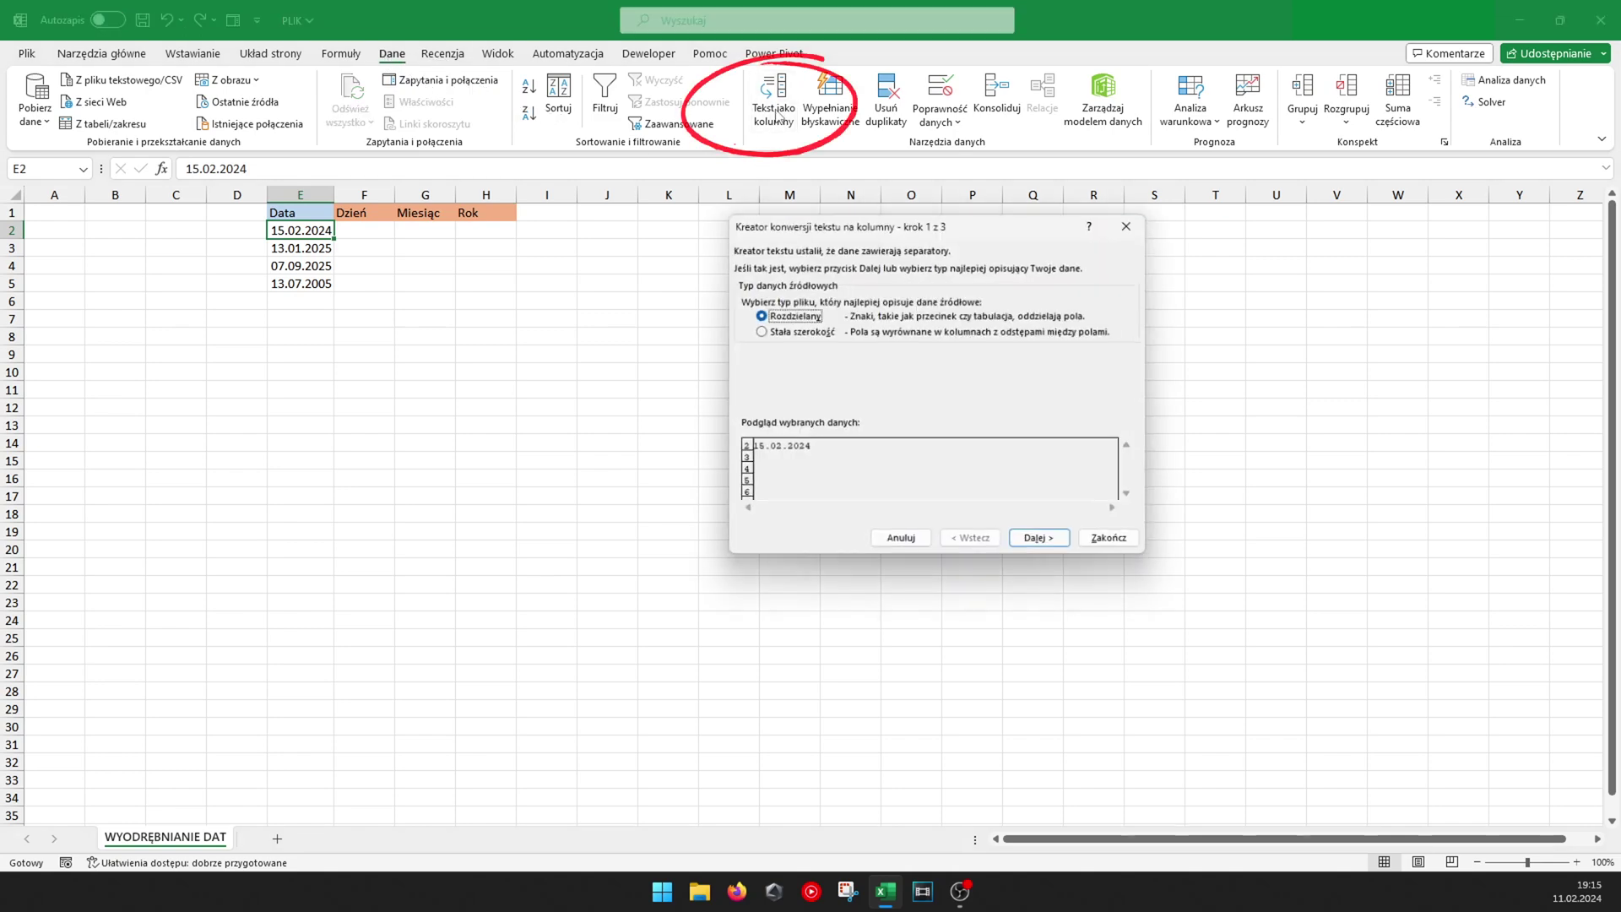
{"action": "left_click", "coordinate": [1019, 541]}
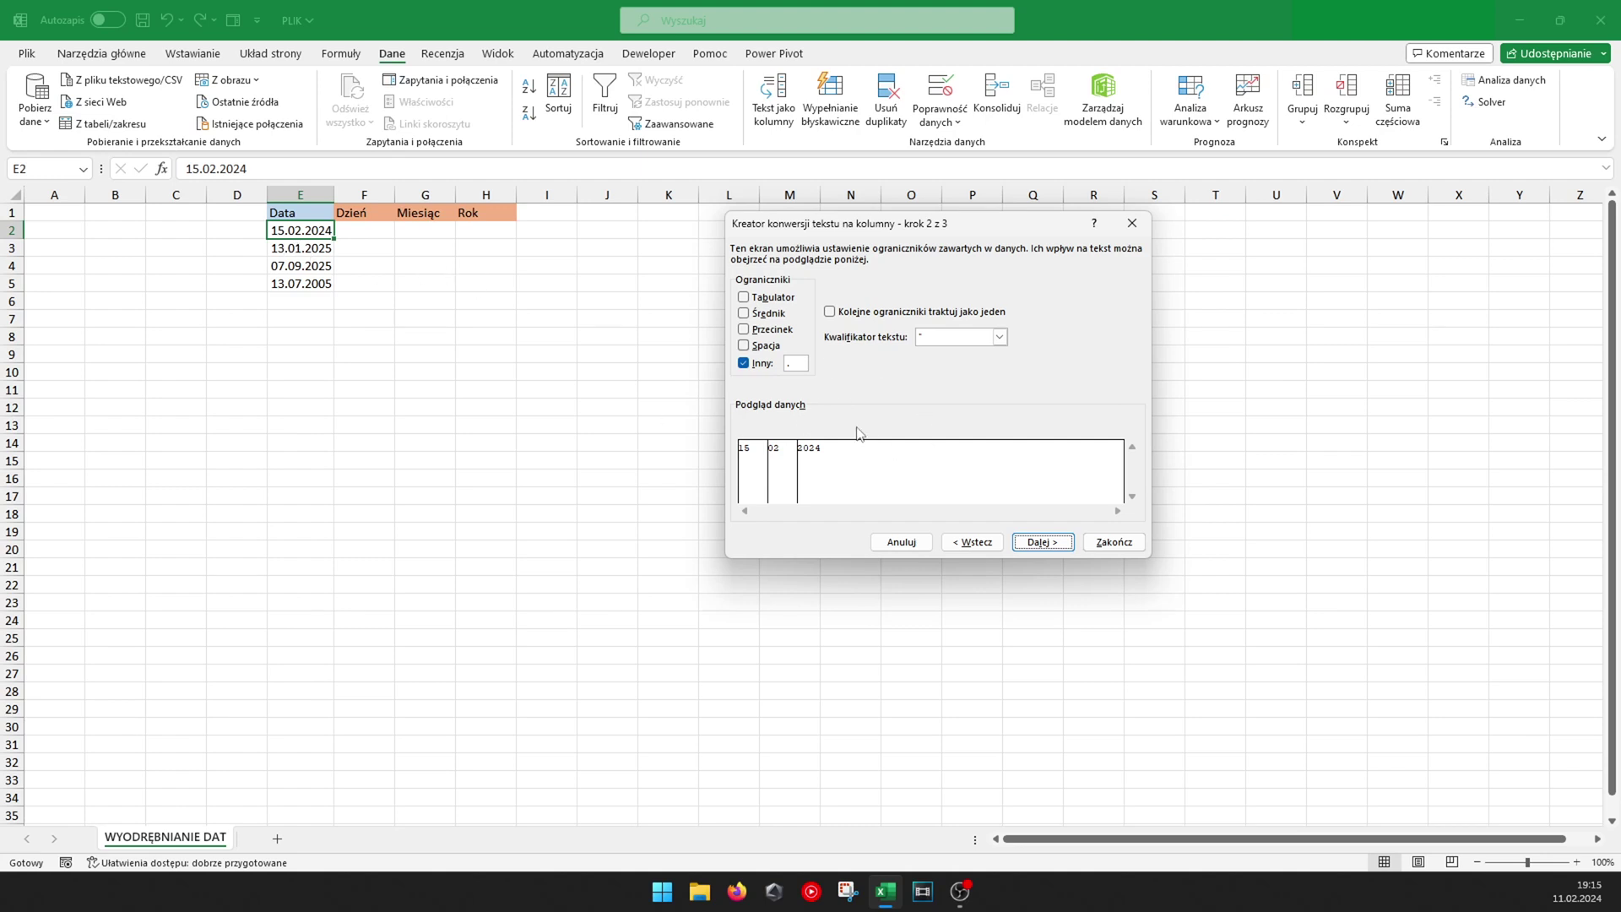
{"action": "left_click", "coordinate": [798, 363]}
{"action": "left_click", "coordinate": [1047, 545]}
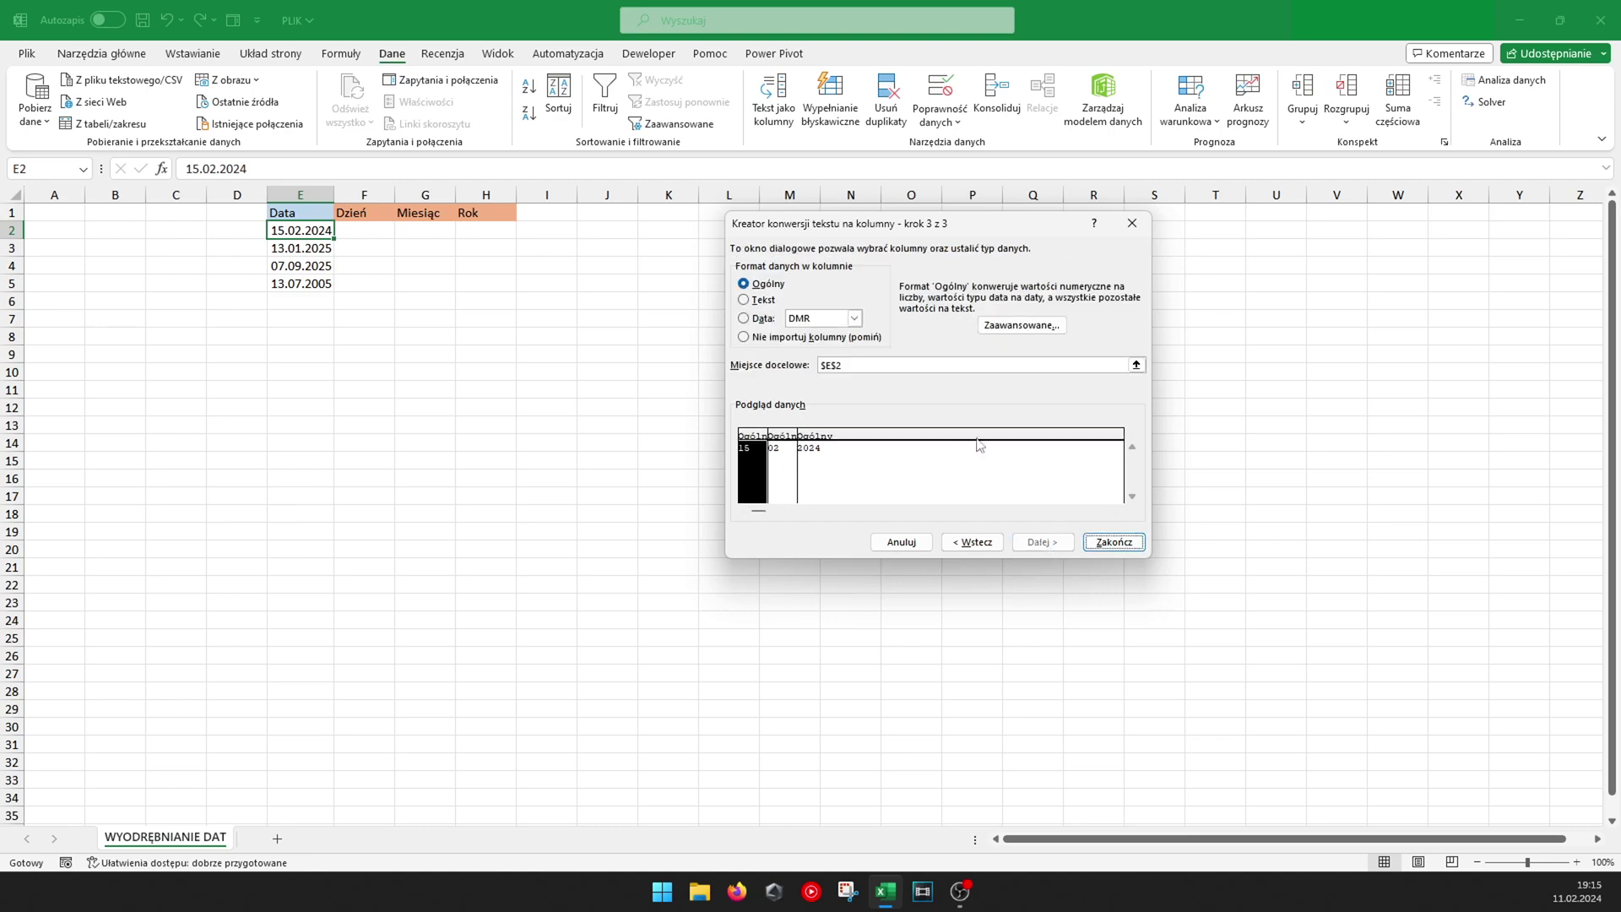
{"action": "left_click", "coordinate": [882, 365]}
{"action": "key", "text": "BackSpace"}
{"action": "key", "text": "BackSpace"}
{"action": "key", "text": "BackSpace"}
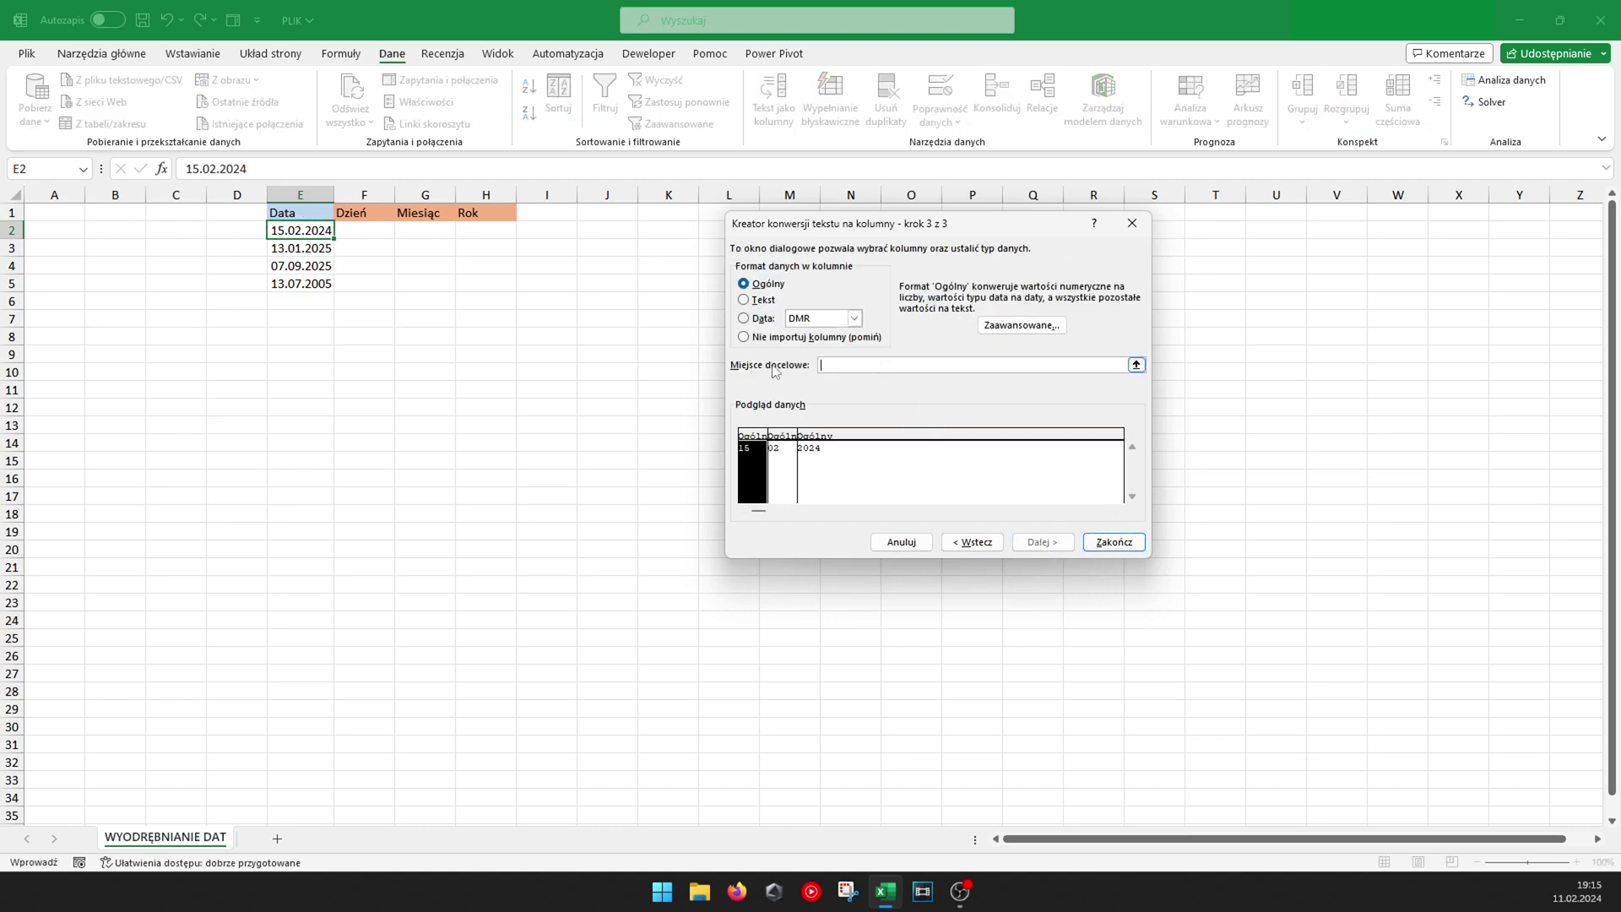
{"action": "left_click", "coordinate": [354, 232]}
{"action": "left_click", "coordinate": [1114, 541]}
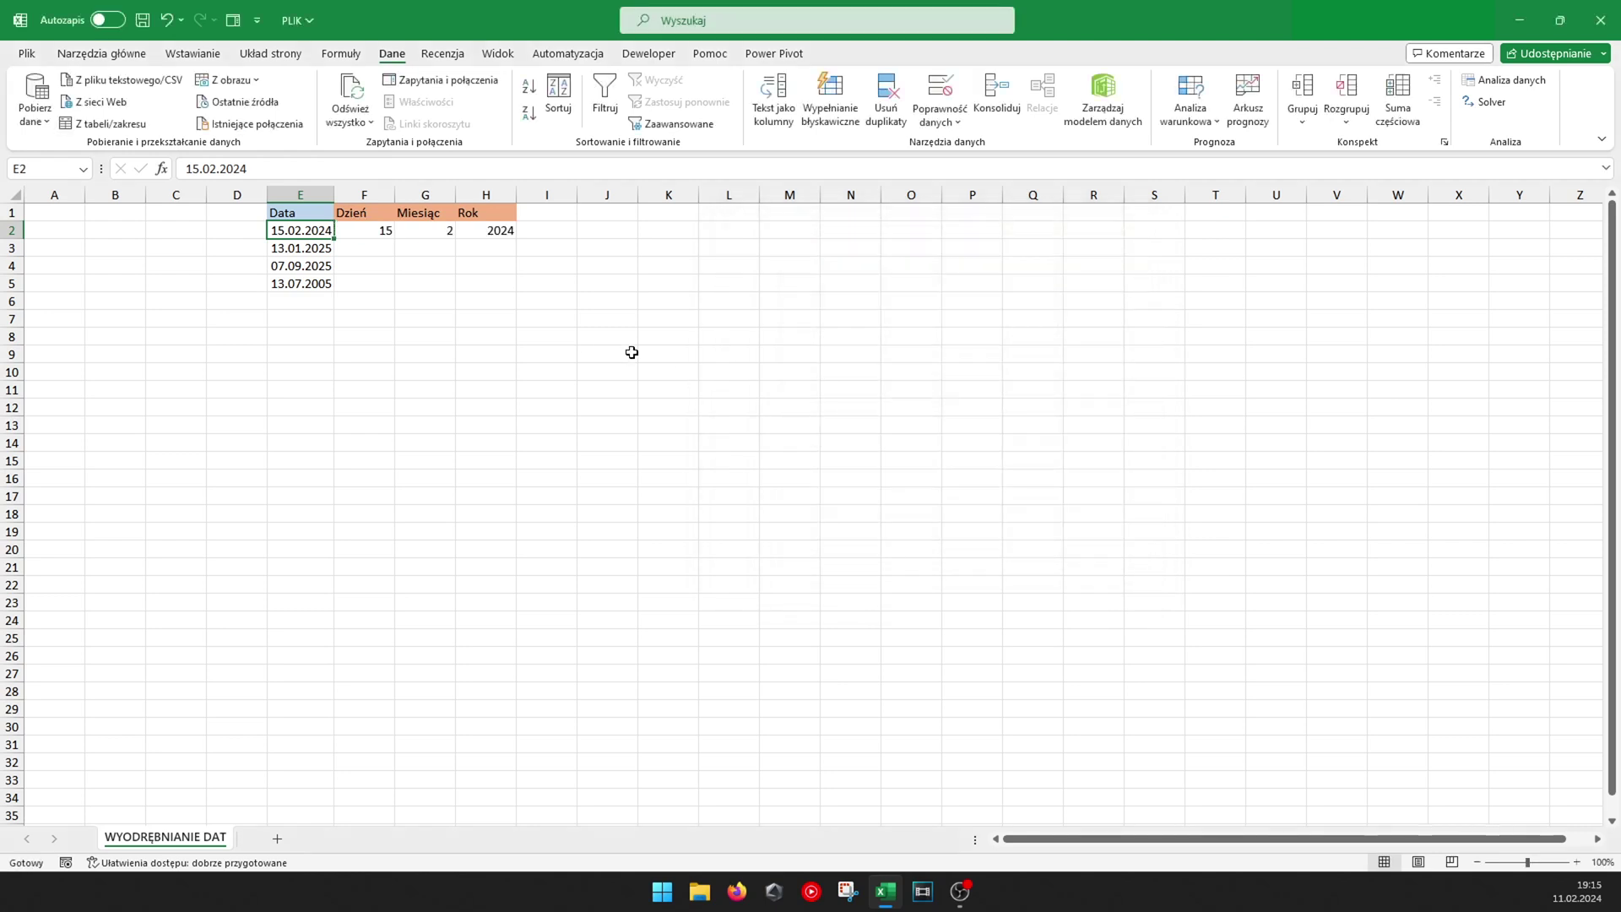
Check the split values in F2:H2 and fill the day value down to F5.
{"action": "left_click", "coordinate": [371, 228]}
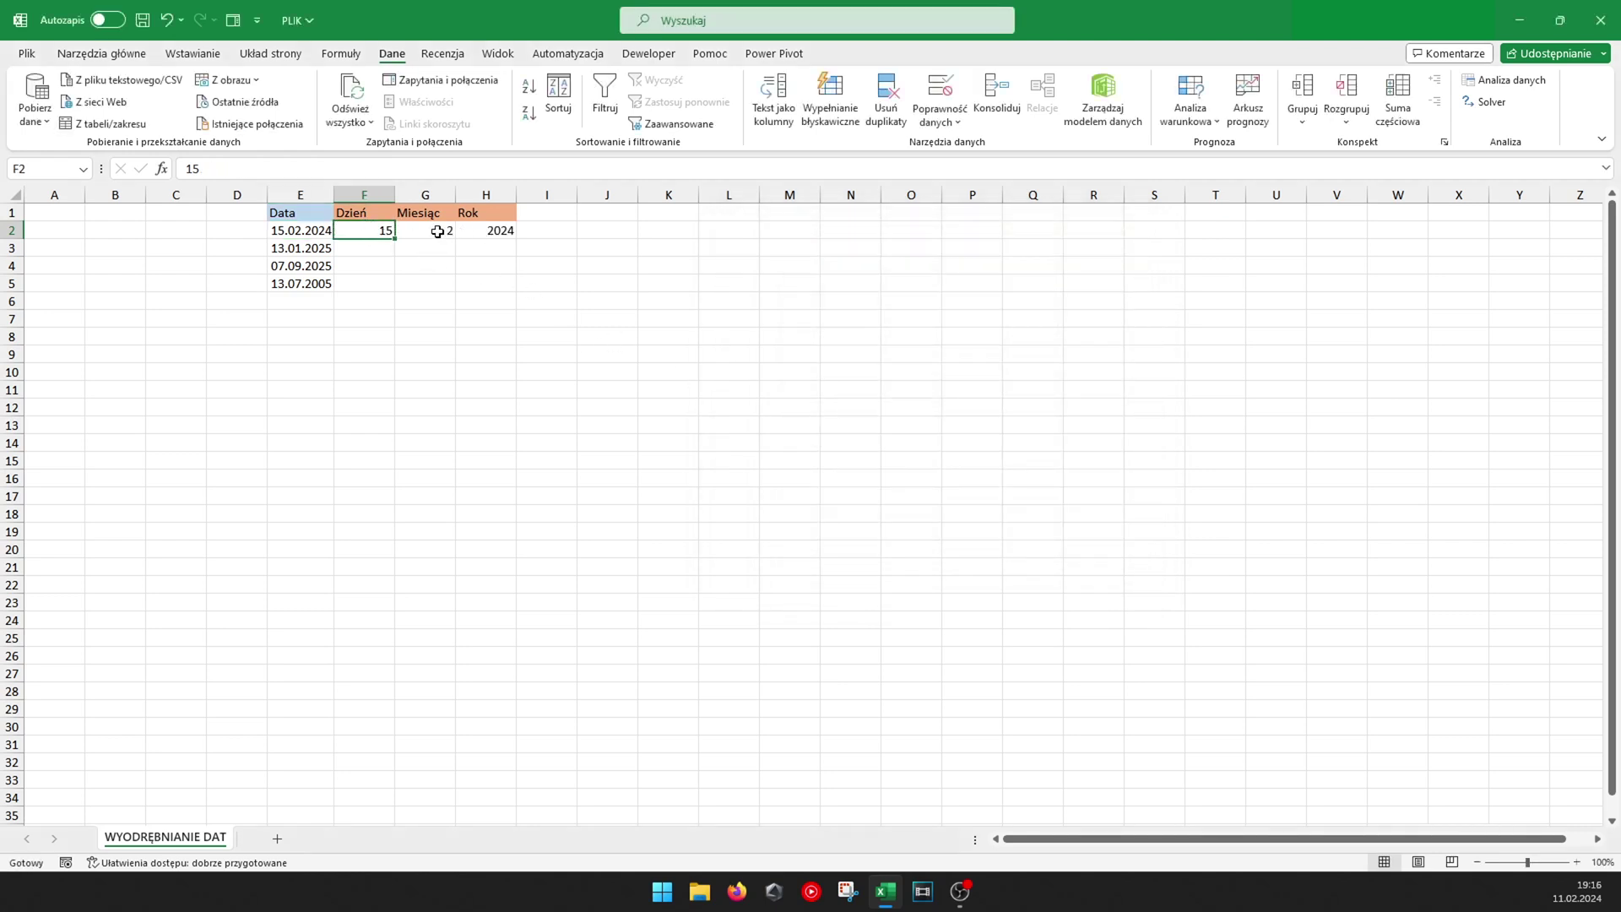
{"action": "left_click", "coordinate": [443, 233]}
{"action": "left_click", "coordinate": [512, 233]}
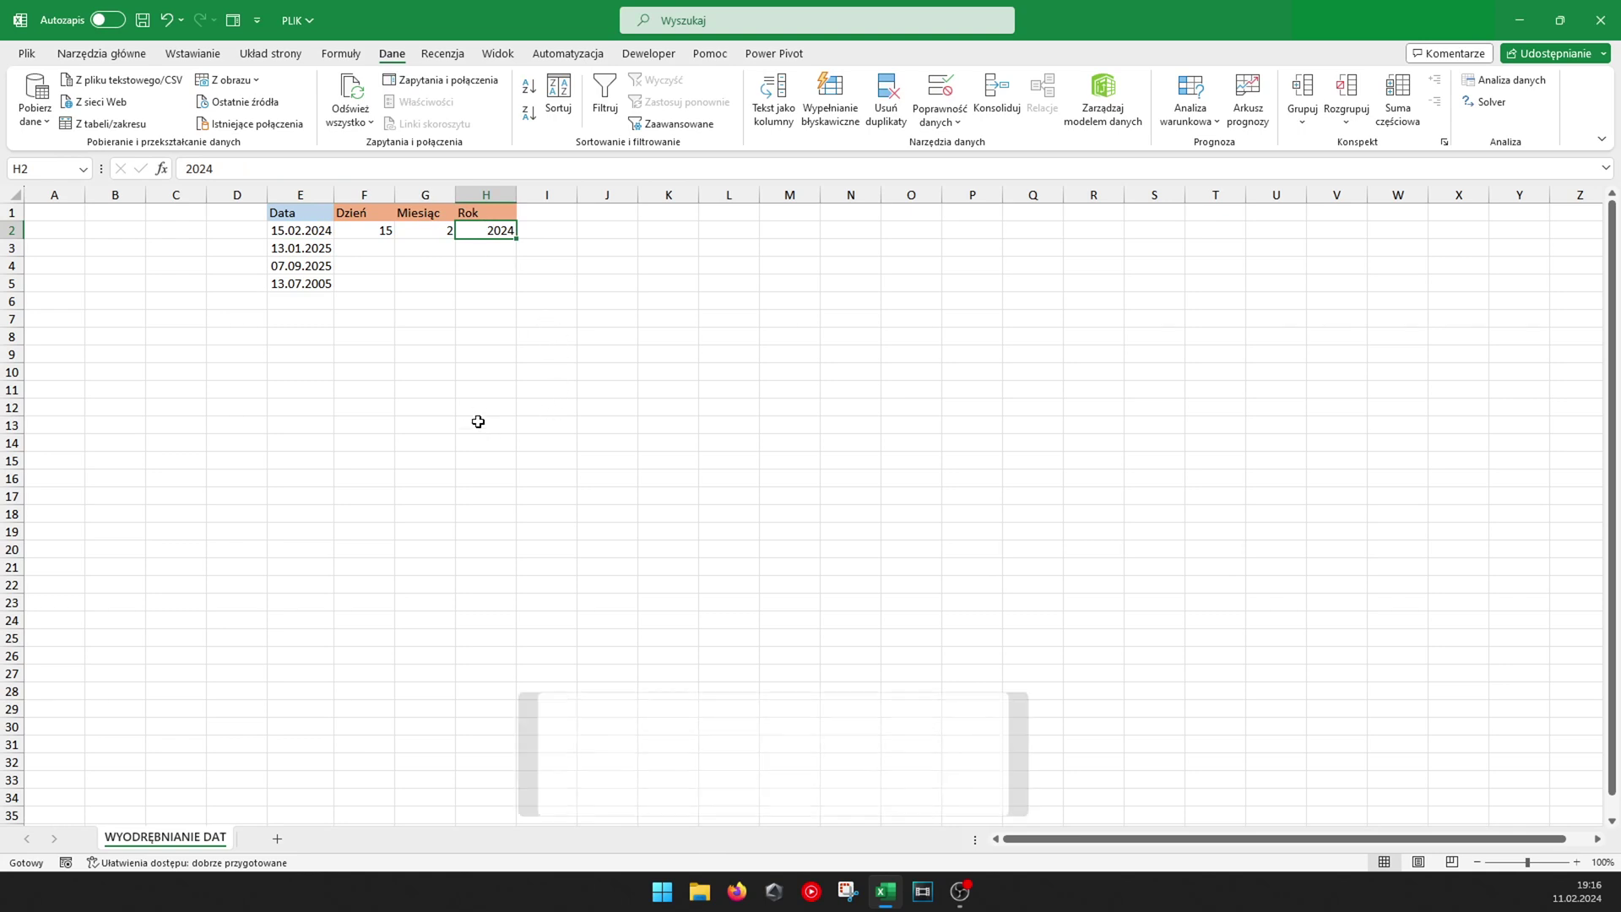
{"action": "left_click", "coordinate": [371, 230]}
{"action": "left_click_drag", "start_coordinate": [394, 239], "coordinate": [392, 292]}
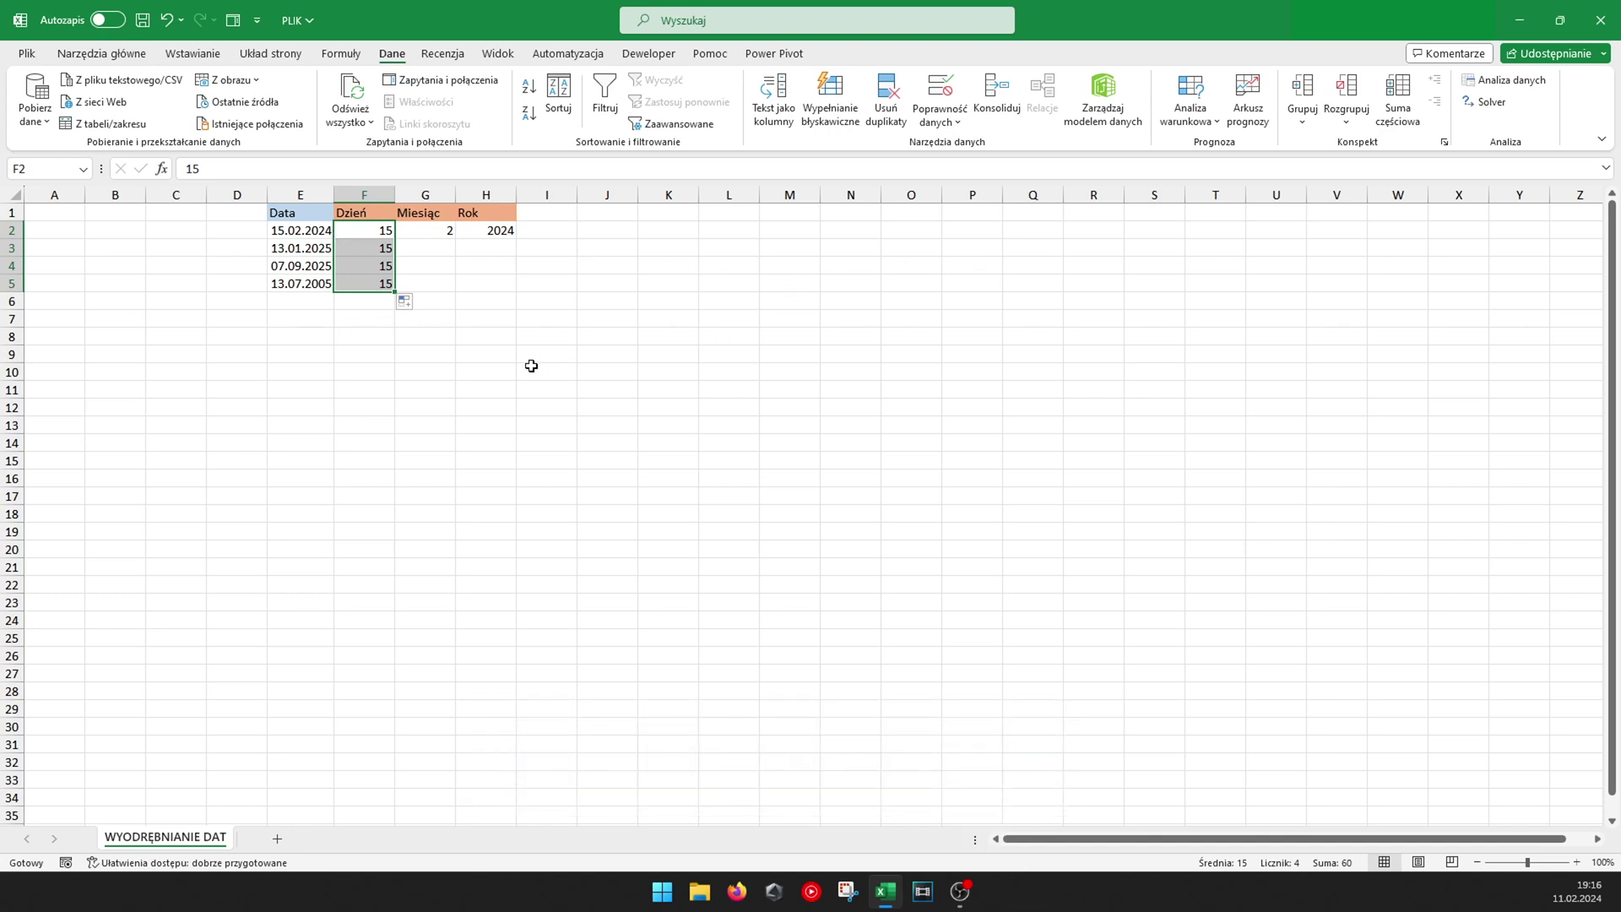
Clear F2:H5 and select the four dates in E2:E5.
{"action": "left_click", "coordinate": [290, 231]}
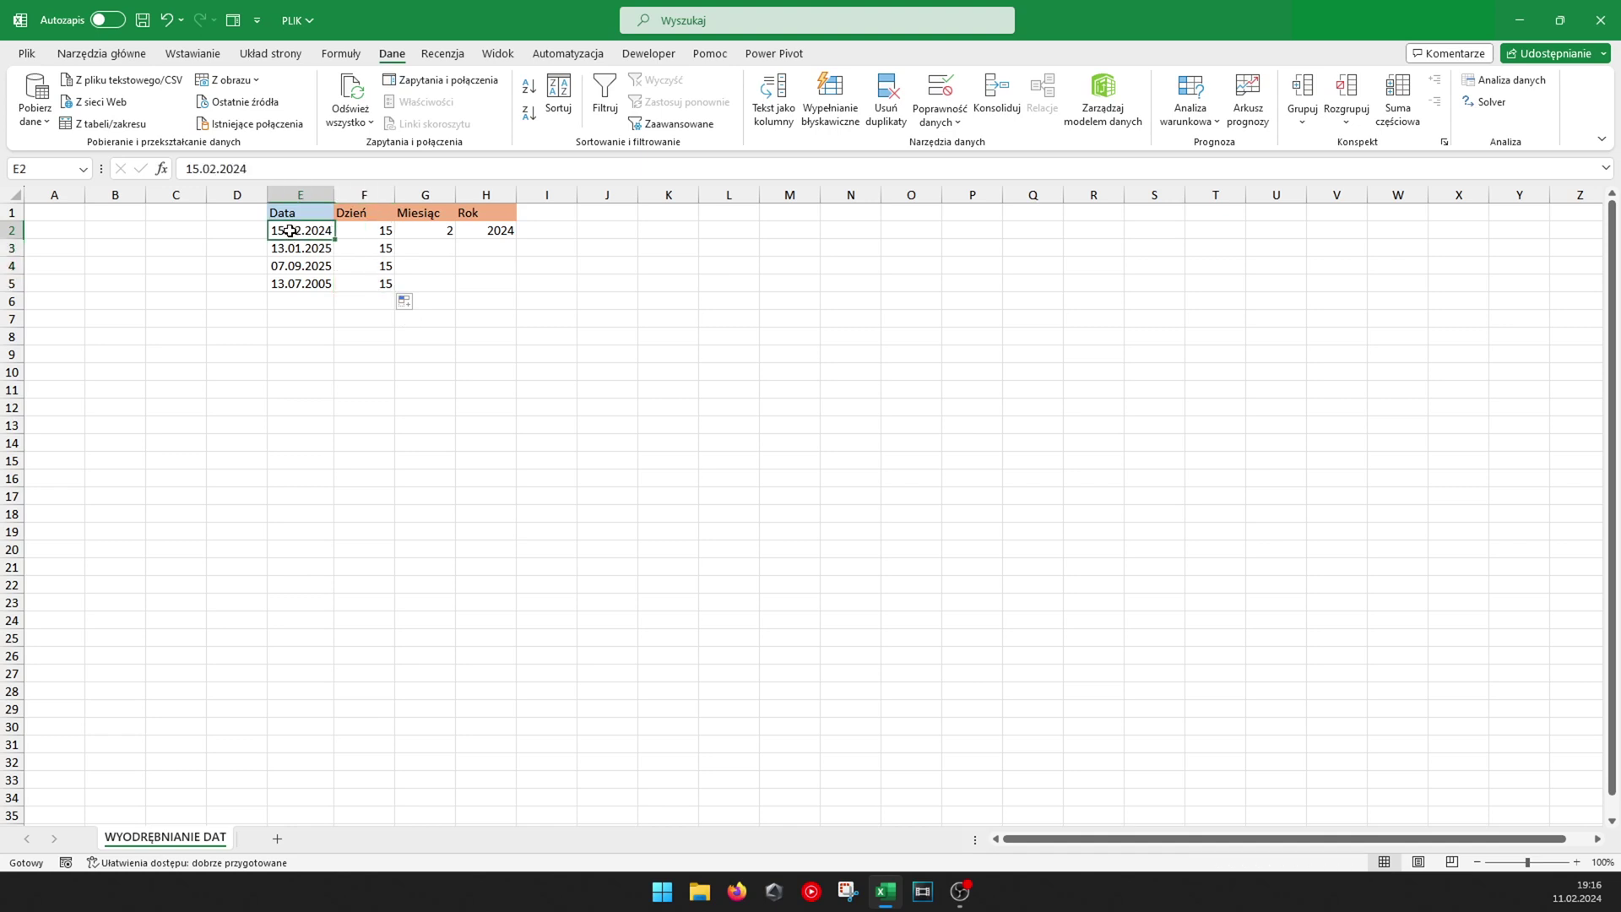
{"action": "left_click", "coordinate": [8, 228]}
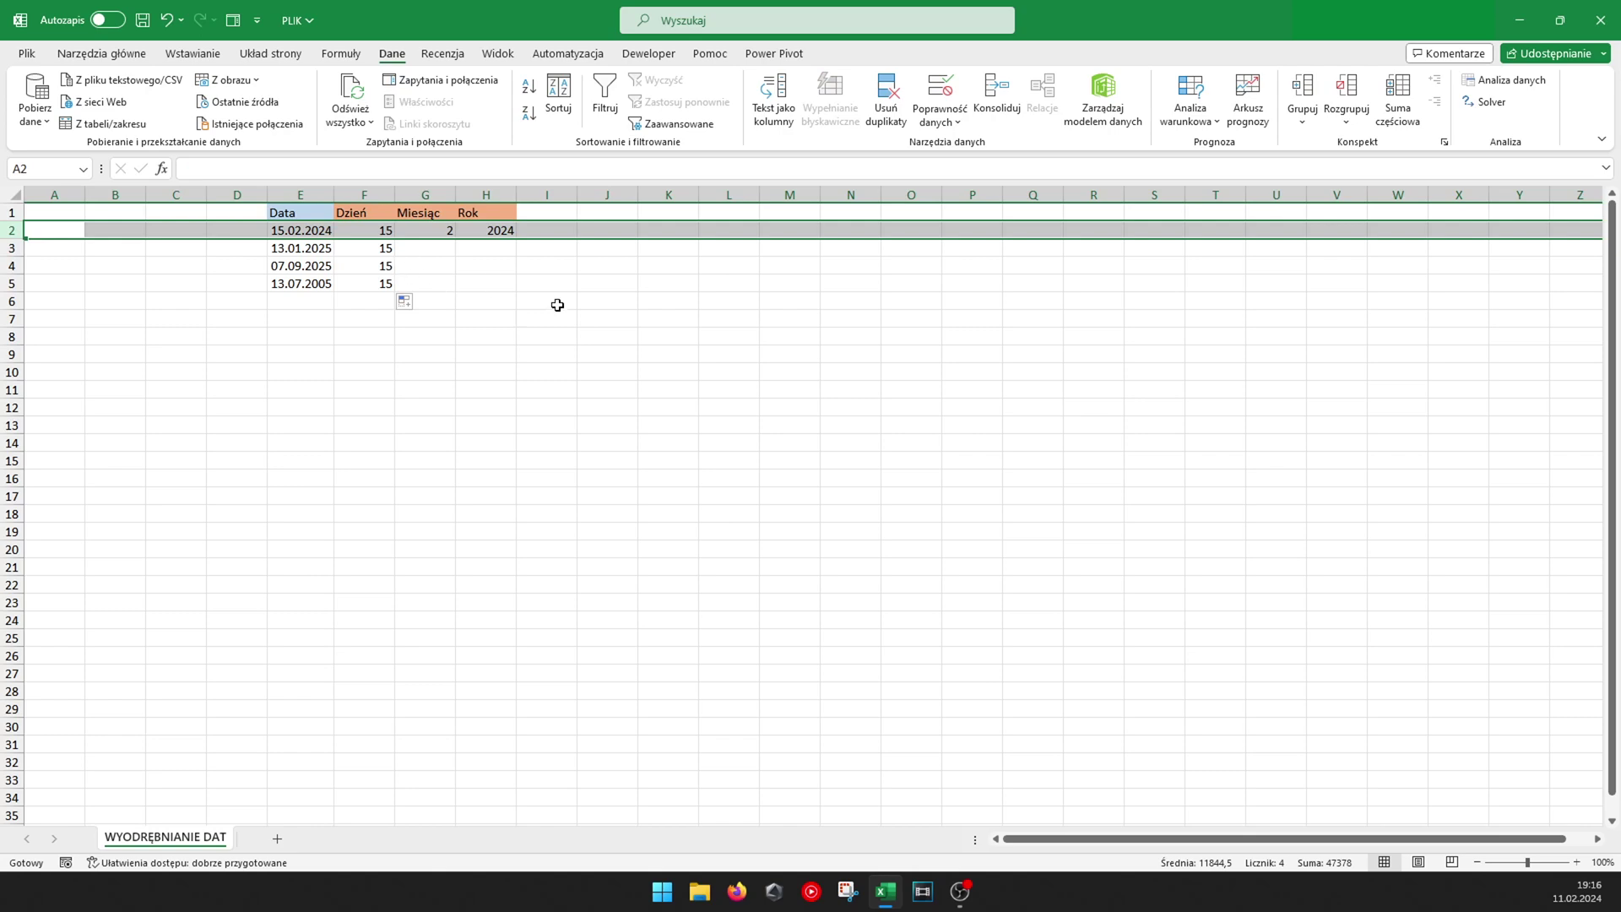
{"action": "left_click", "coordinate": [400, 262]}
{"action": "left_click_drag", "start_coordinate": [372, 231], "coordinate": [480, 285]}
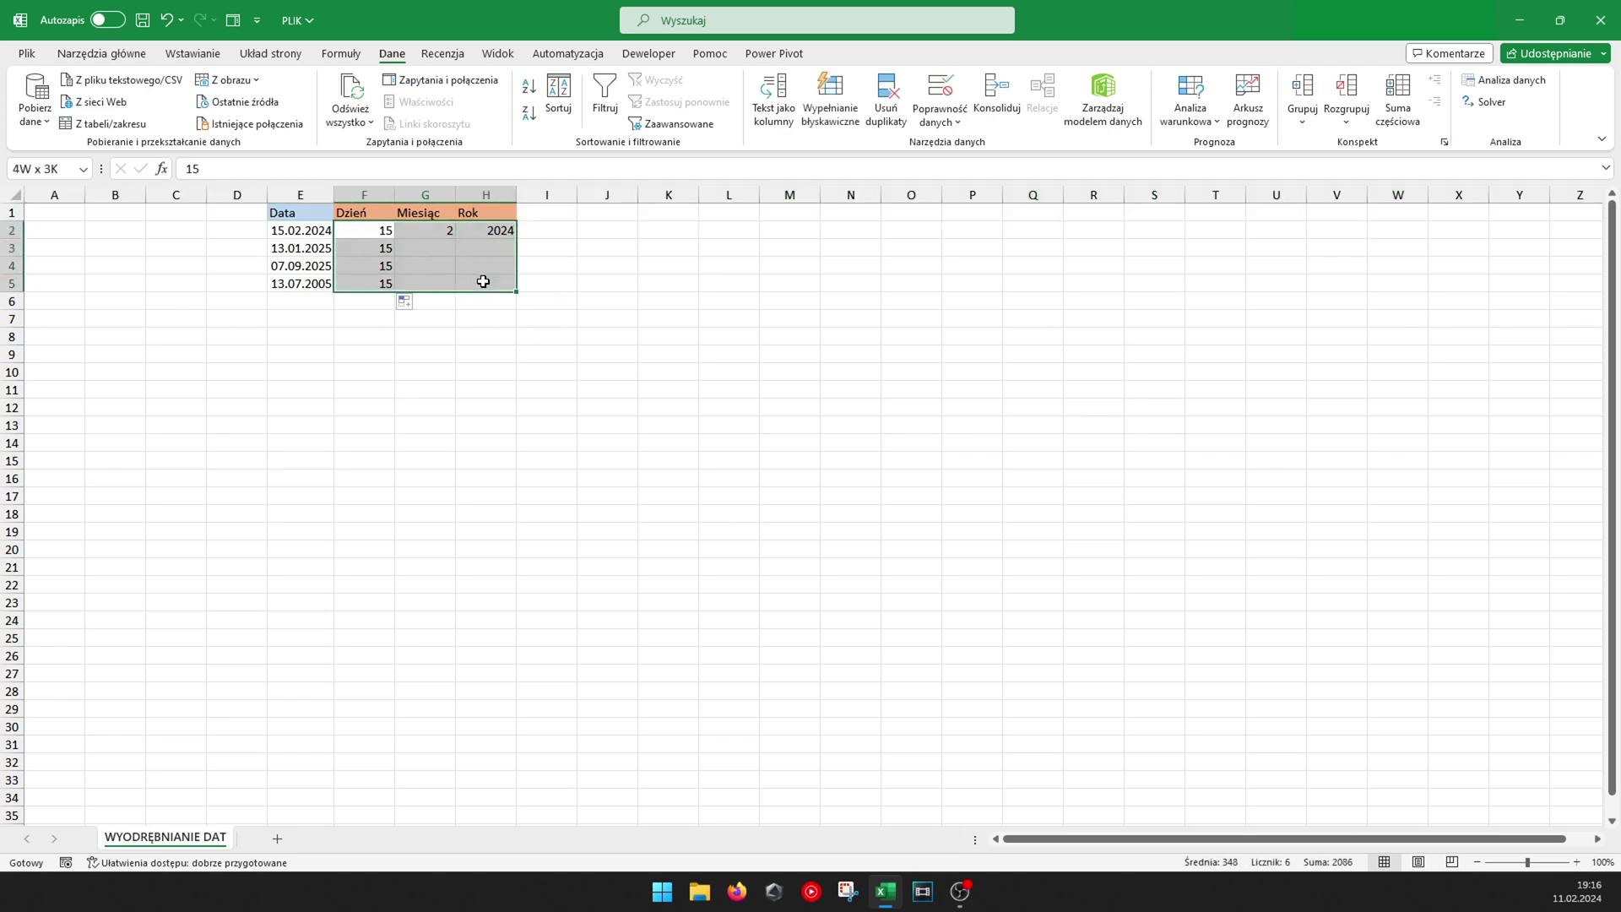
{"action": "key", "text": "Return"}
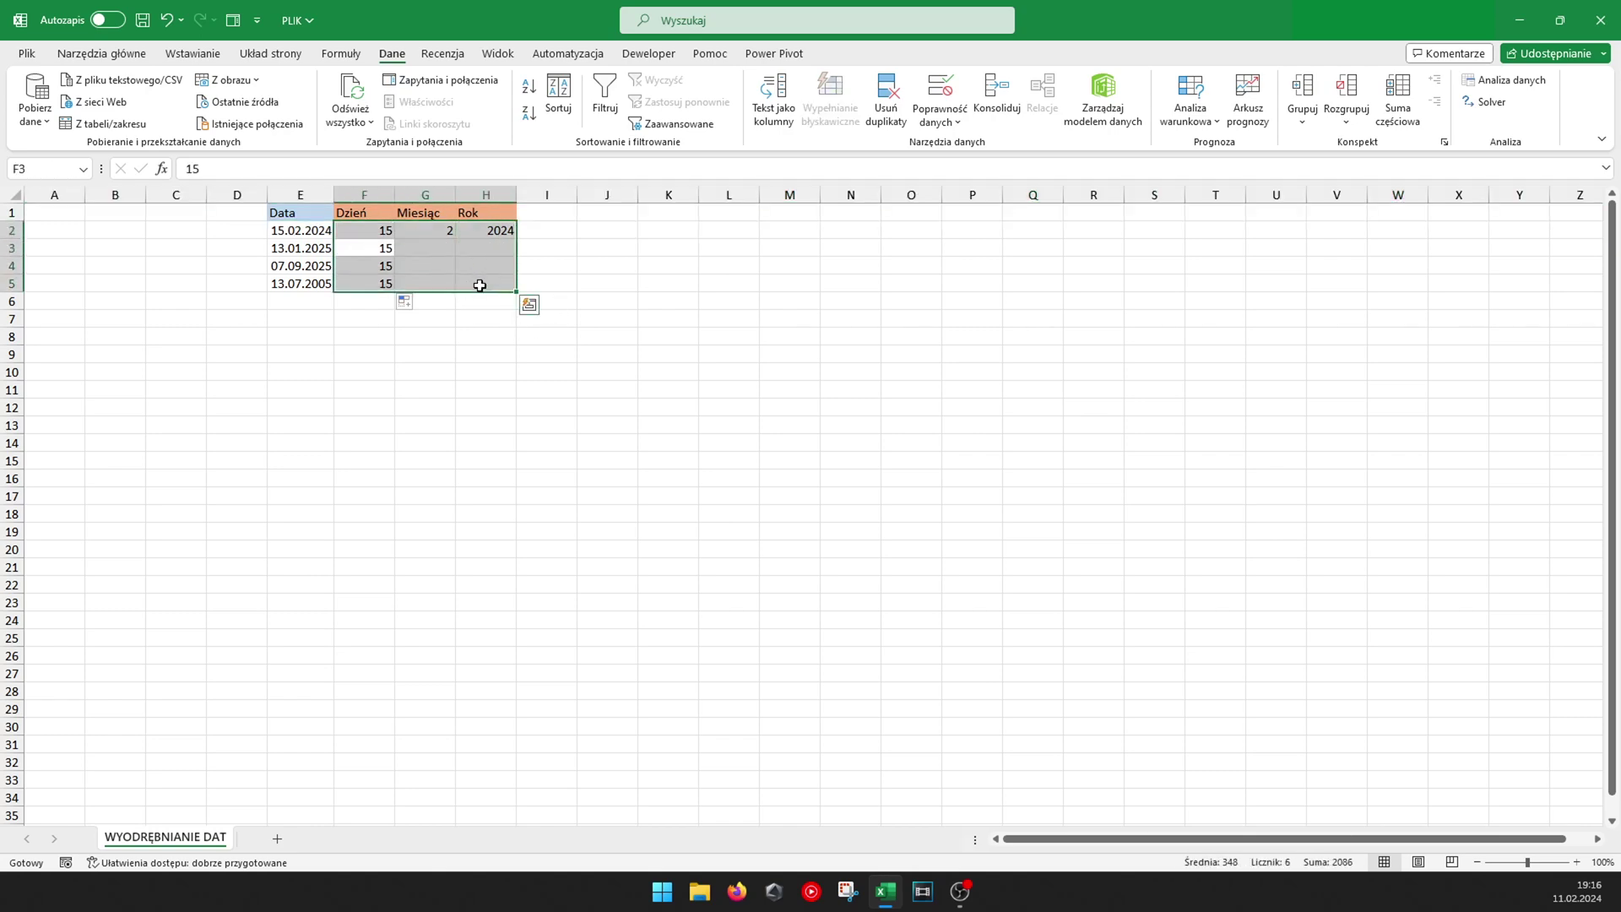
{"action": "key", "text": "Delete"}
{"action": "left_click_drag", "start_coordinate": [287, 227], "coordinate": [321, 283]}
Split all four dates in E2:E5 with Text to Columns into destination F2.
{"action": "left_click", "coordinate": [754, 127]}
{"action": "left_click", "coordinate": [1043, 542]}
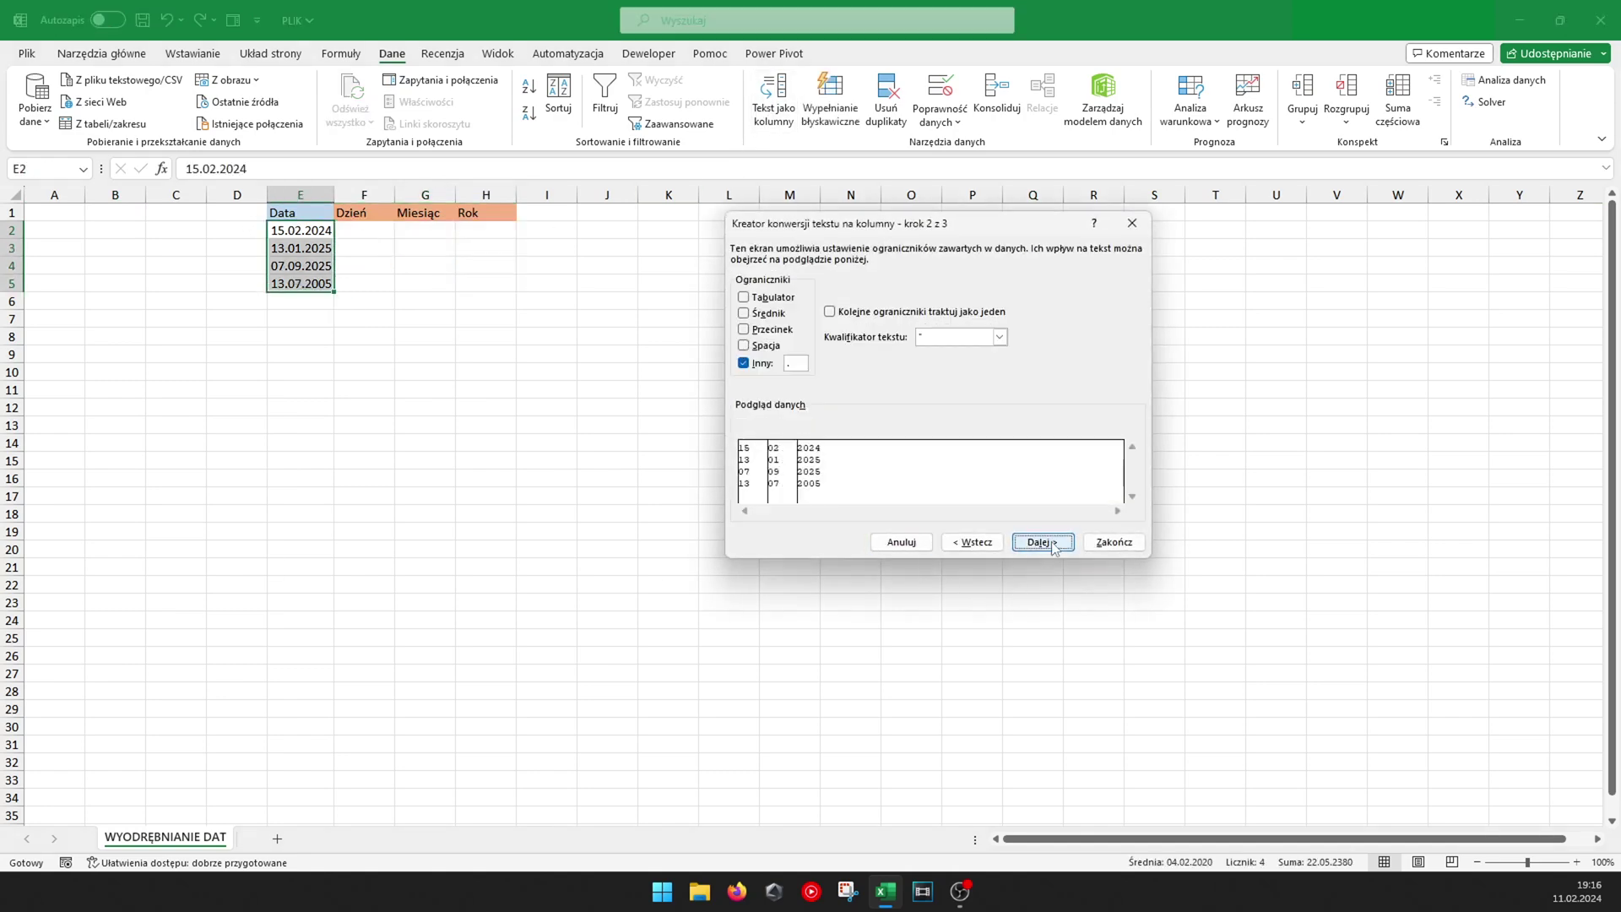
{"action": "left_click", "coordinate": [1034, 540]}
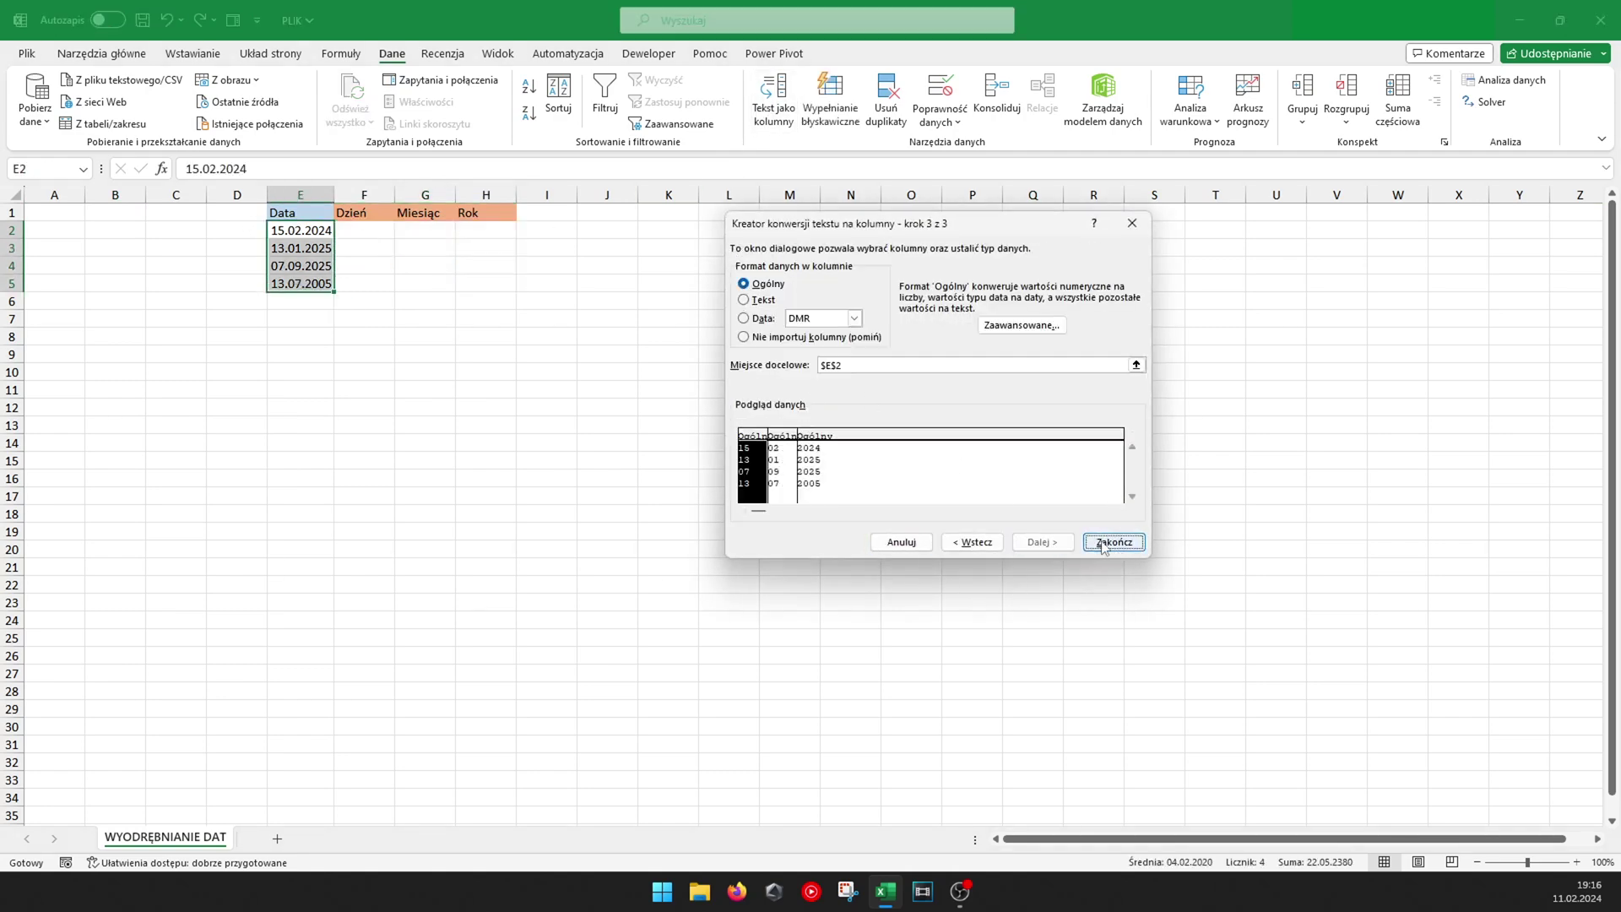
{"action": "left_click", "coordinate": [863, 365]}
{"action": "left_click", "coordinate": [364, 229]}
{"action": "left_click", "coordinate": [1114, 542]}
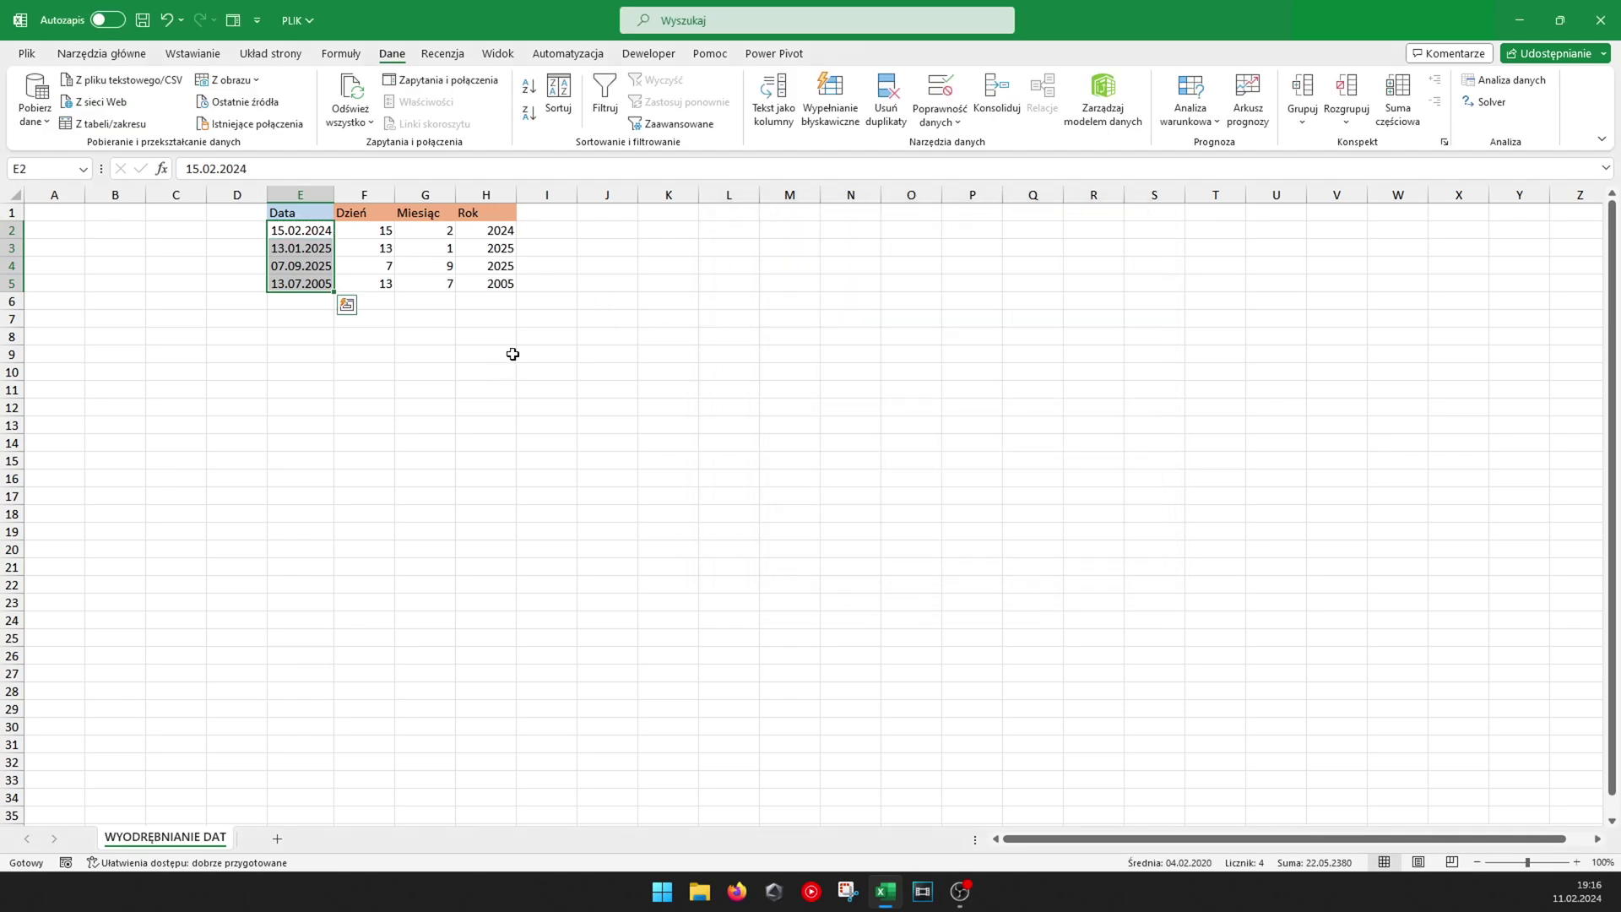
Change the last date in E5 to 13.07.2015.
{"action": "left_click", "coordinate": [310, 286]}
{"action": "key", "text": "F2"}
{"action": "key", "text": "BackSpace"}
{"action": "key", "text": "BackSpace"}
{"action": "type", "text": "15"}
{"action": "key", "text": "Return"}
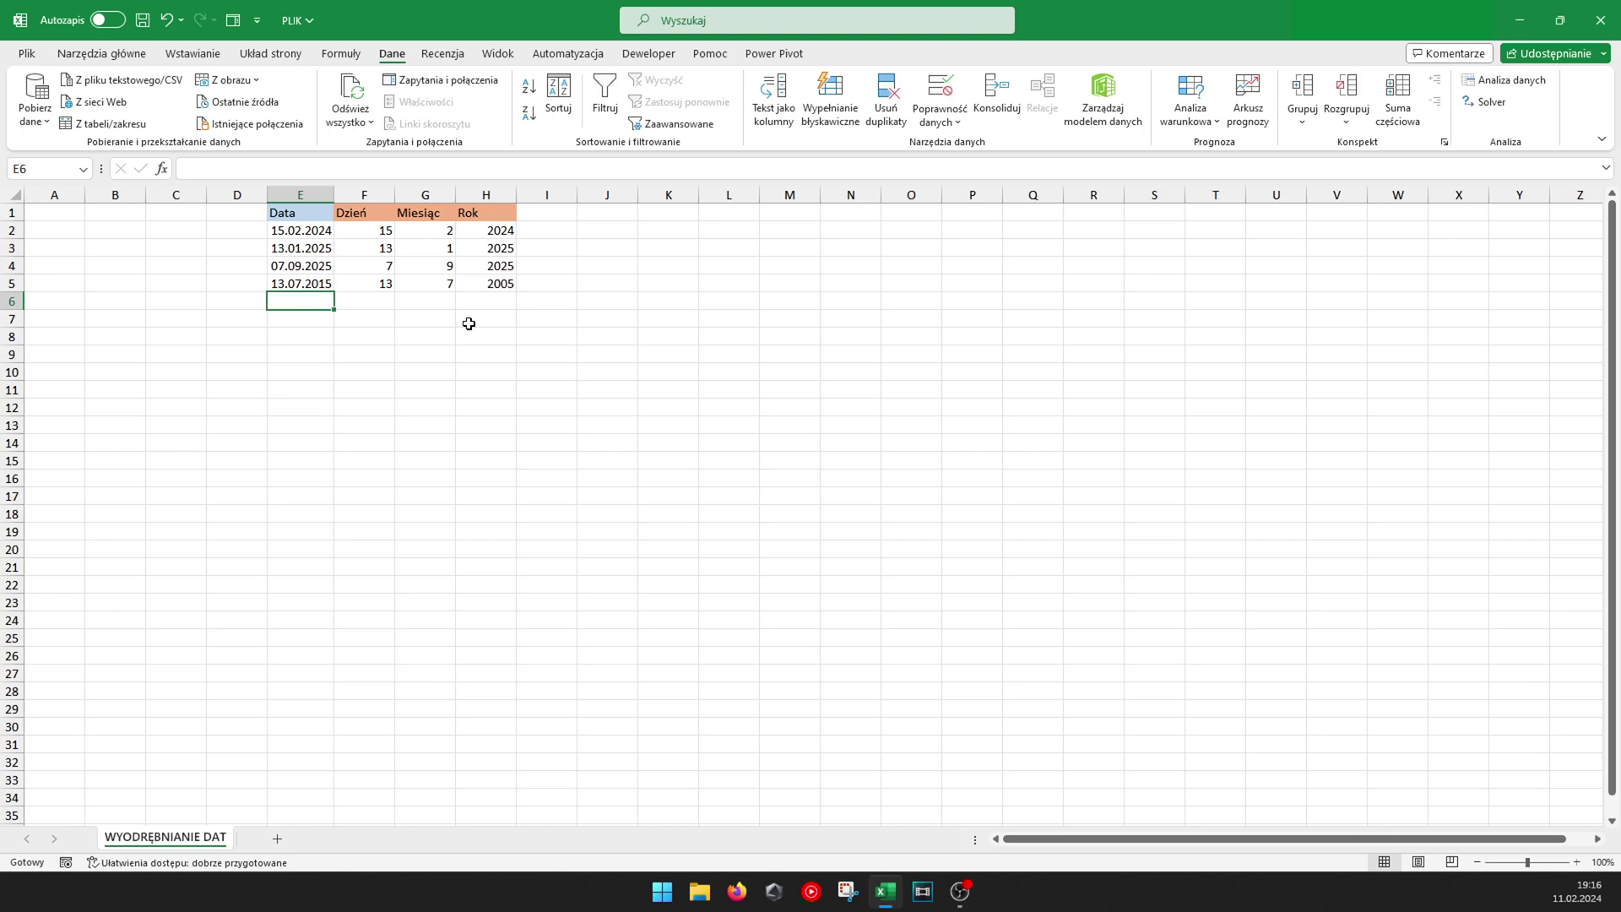
Clear the split values from F2:H5.
{"action": "key", "text": "Right"}
{"action": "key", "text": "Up"}
{"action": "key", "text": "Up"}
{"action": "key", "text": "Up"}
{"action": "key", "text": "Up"}
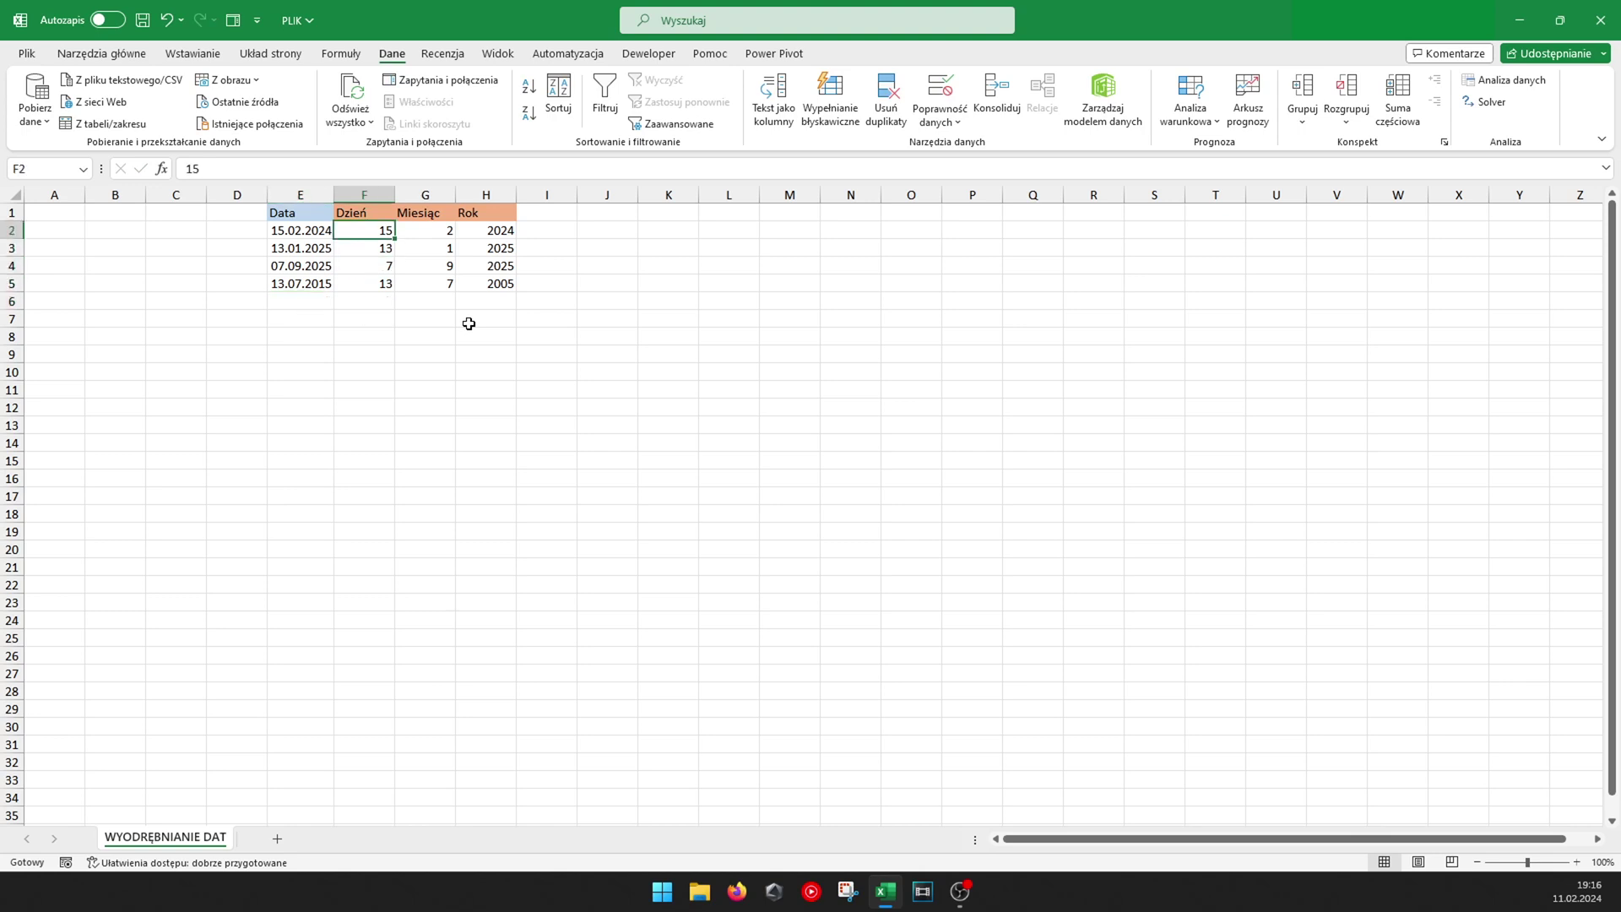
{"action": "key", "text": "shift+Right"}
{"action": "key", "text": "shift+Right"}
{"action": "key", "text": "shift+Down"}
{"action": "key", "text": "shift+Down"}
{"action": "key", "text": "shift+Down"}
{"action": "key", "text": "Delete"}
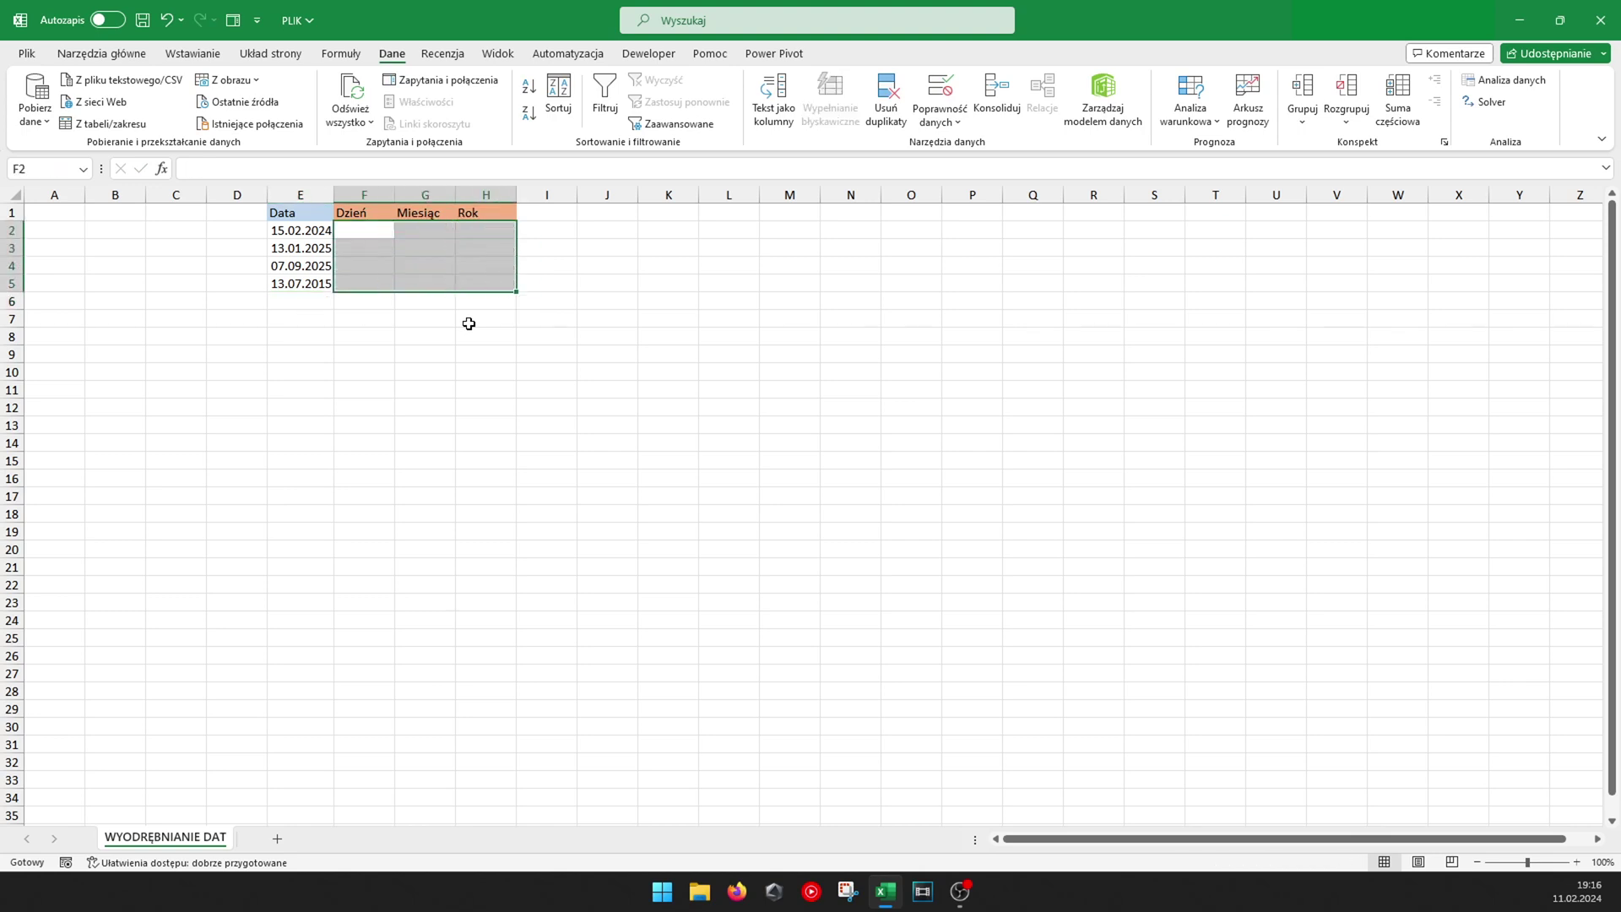
{"action": "key", "text": "Left"}
{"action": "key", "text": "Right"}
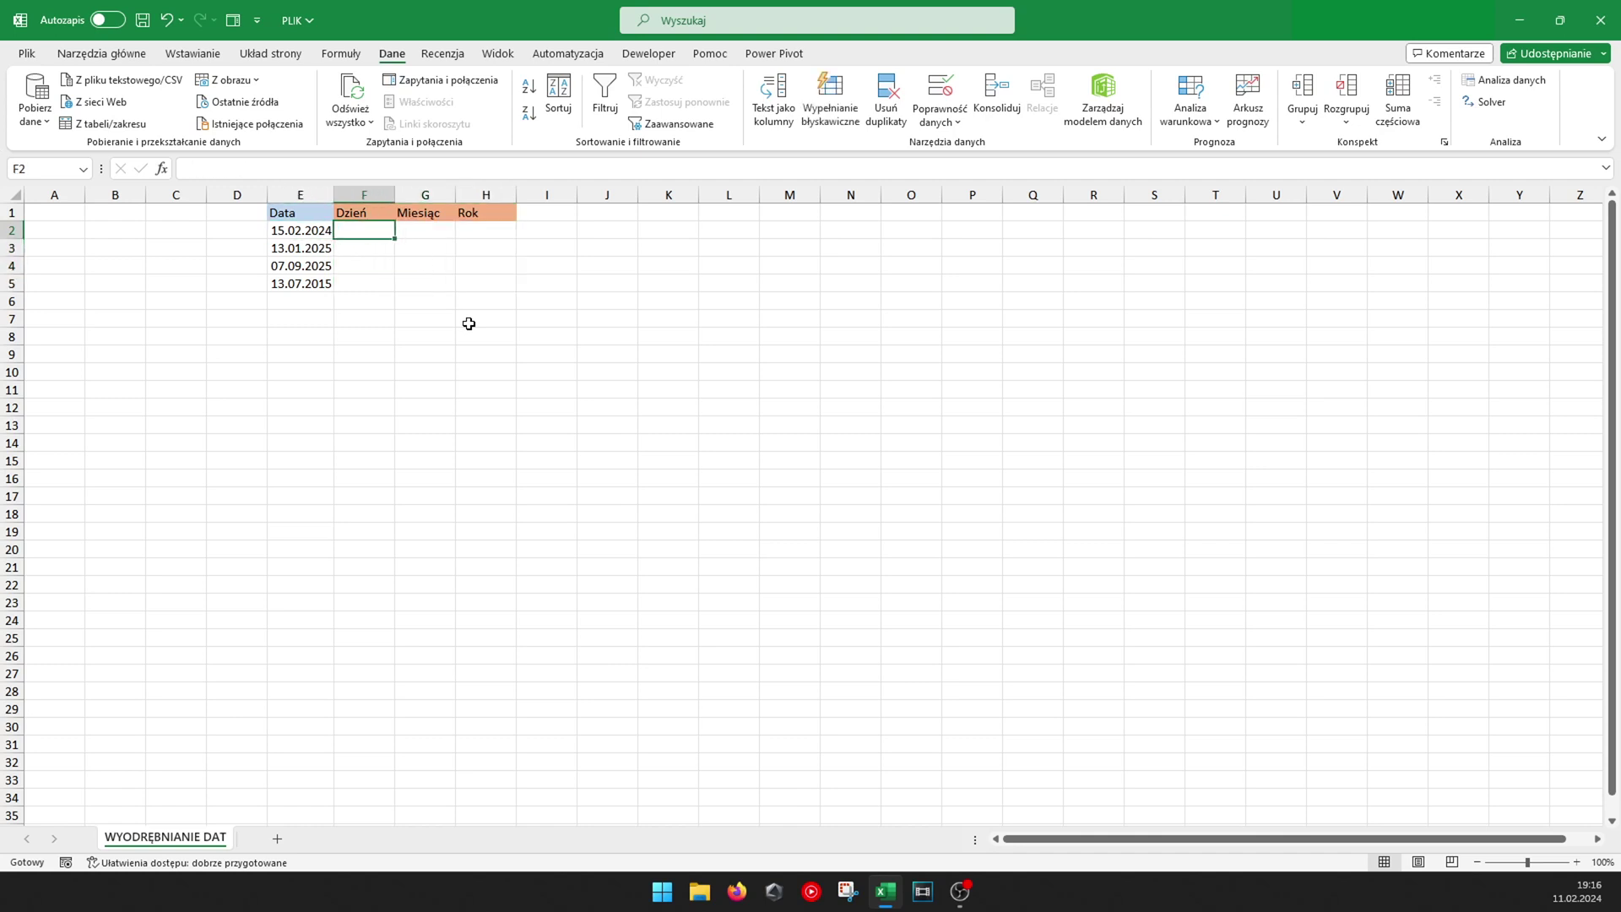
Enter =LEWY(E2;2) in F2, which returns 45 instead of the day.
{"action": "type", "text": "=l"}
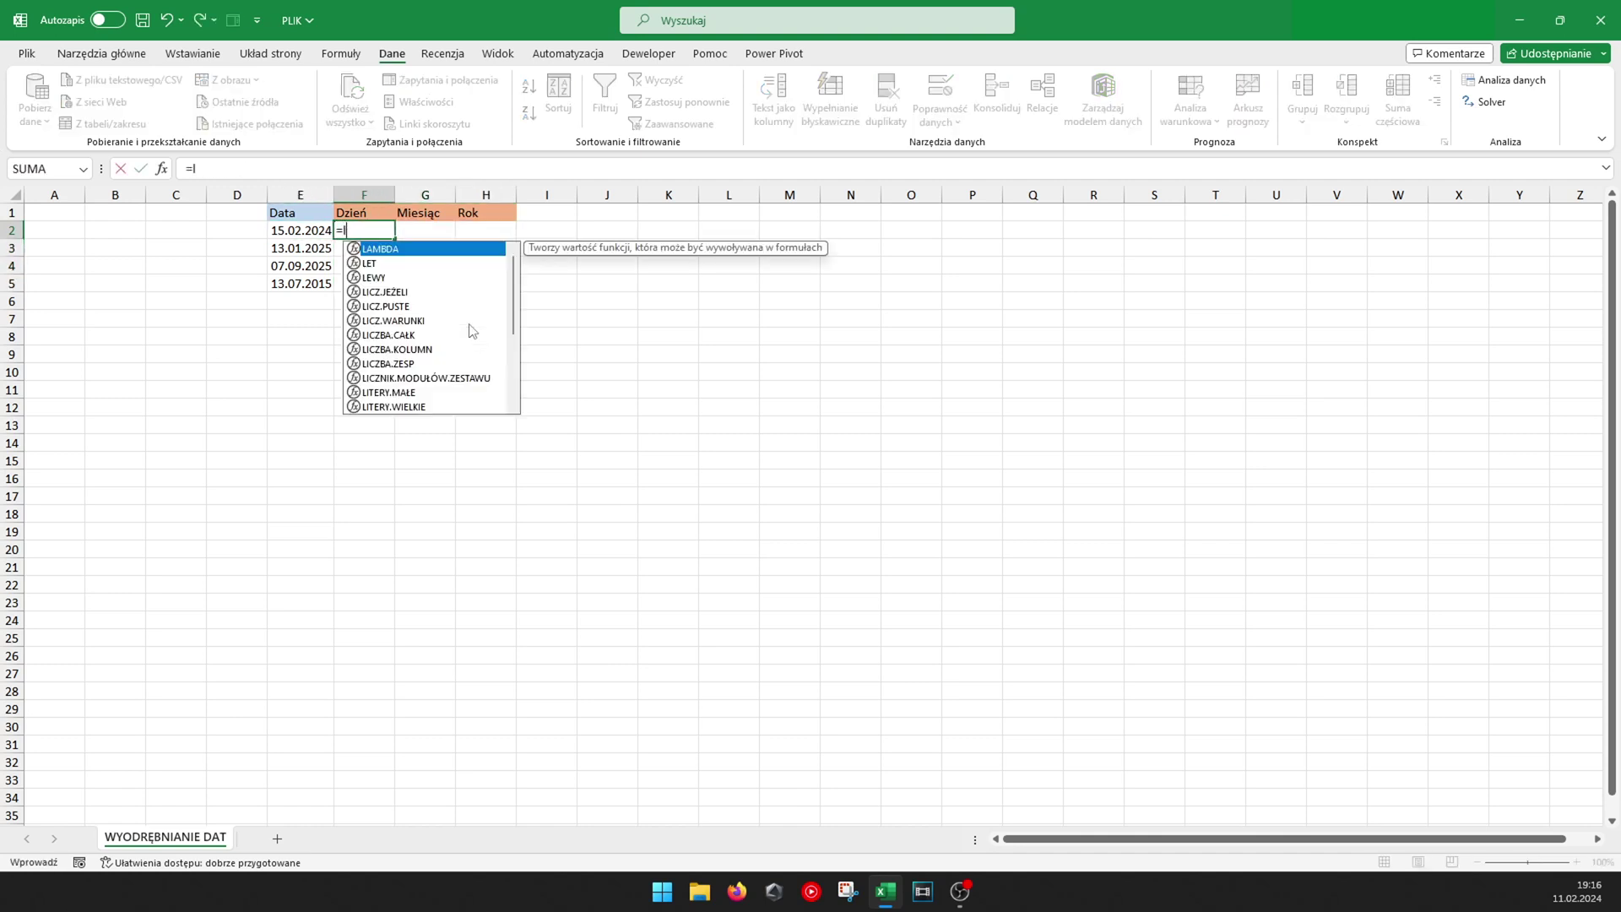
{"action": "type", "text": "ew"}
{"action": "key", "text": "Tab"}
{"action": "key", "text": "Left"}
{"action": "type", "text": ";"}
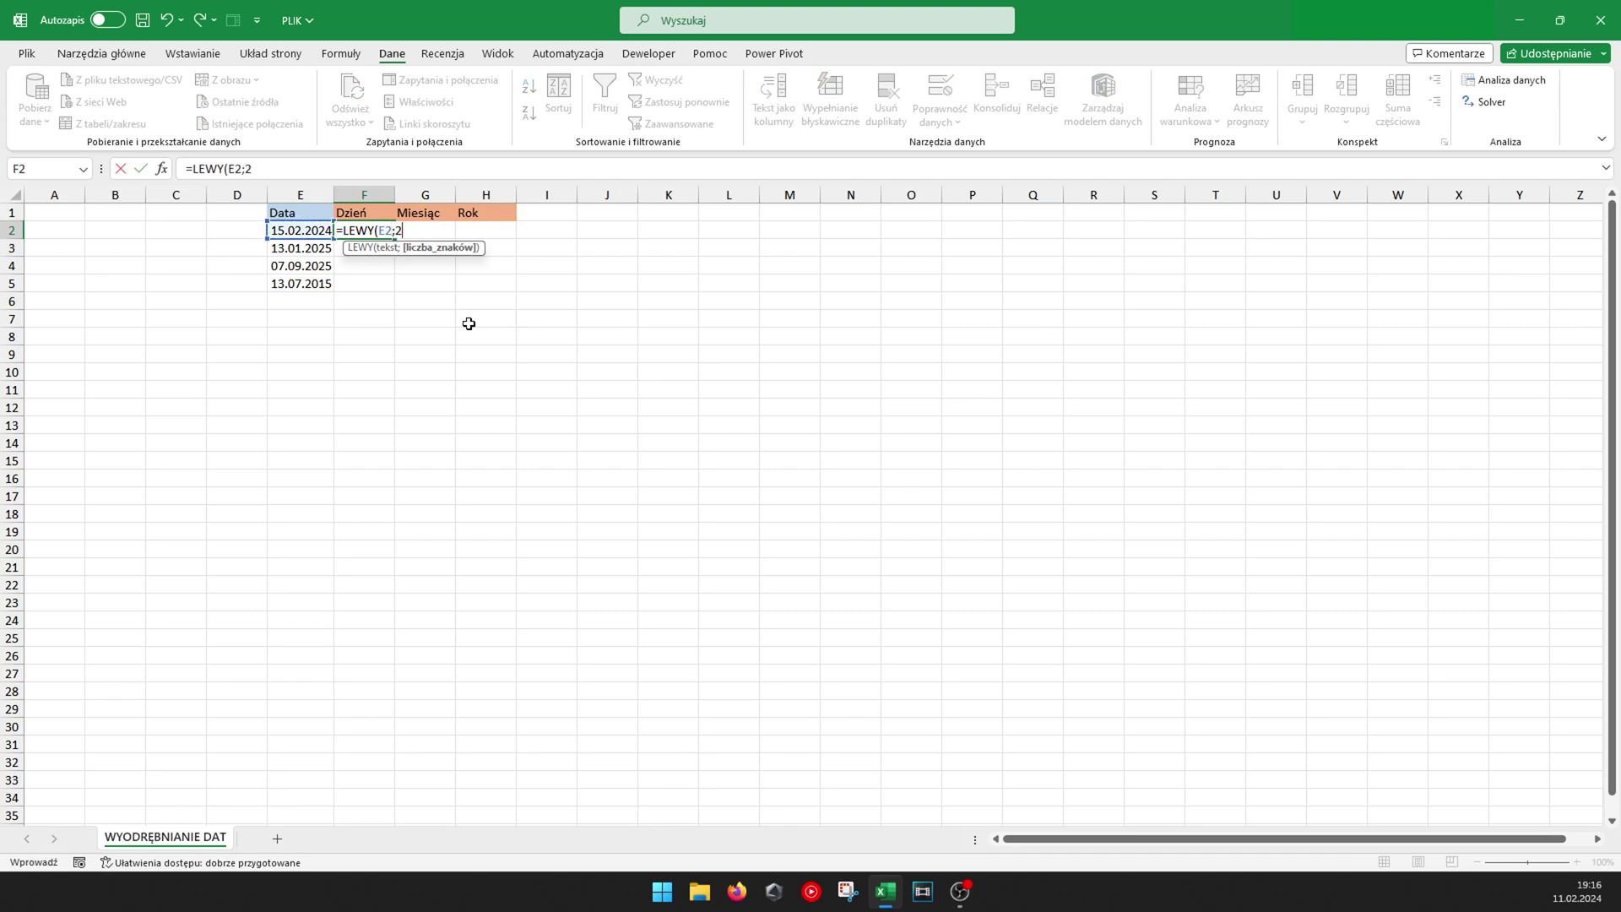
{"action": "type", "text": ")"}
{"action": "key", "text": "Return"}
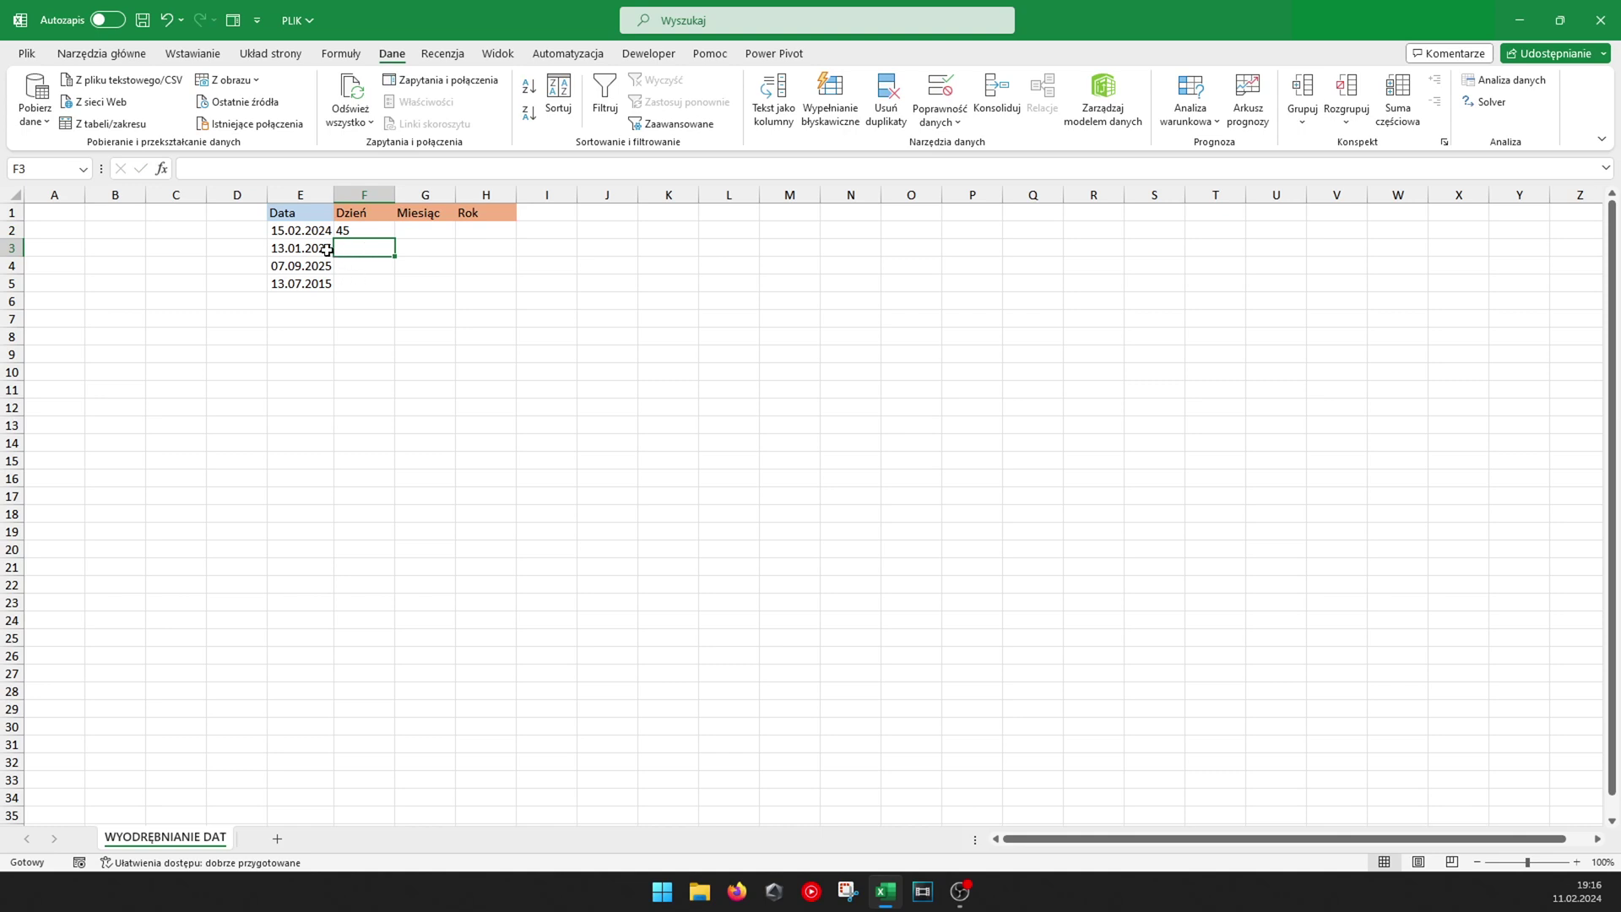
{"action": "left_click", "coordinate": [302, 234]}
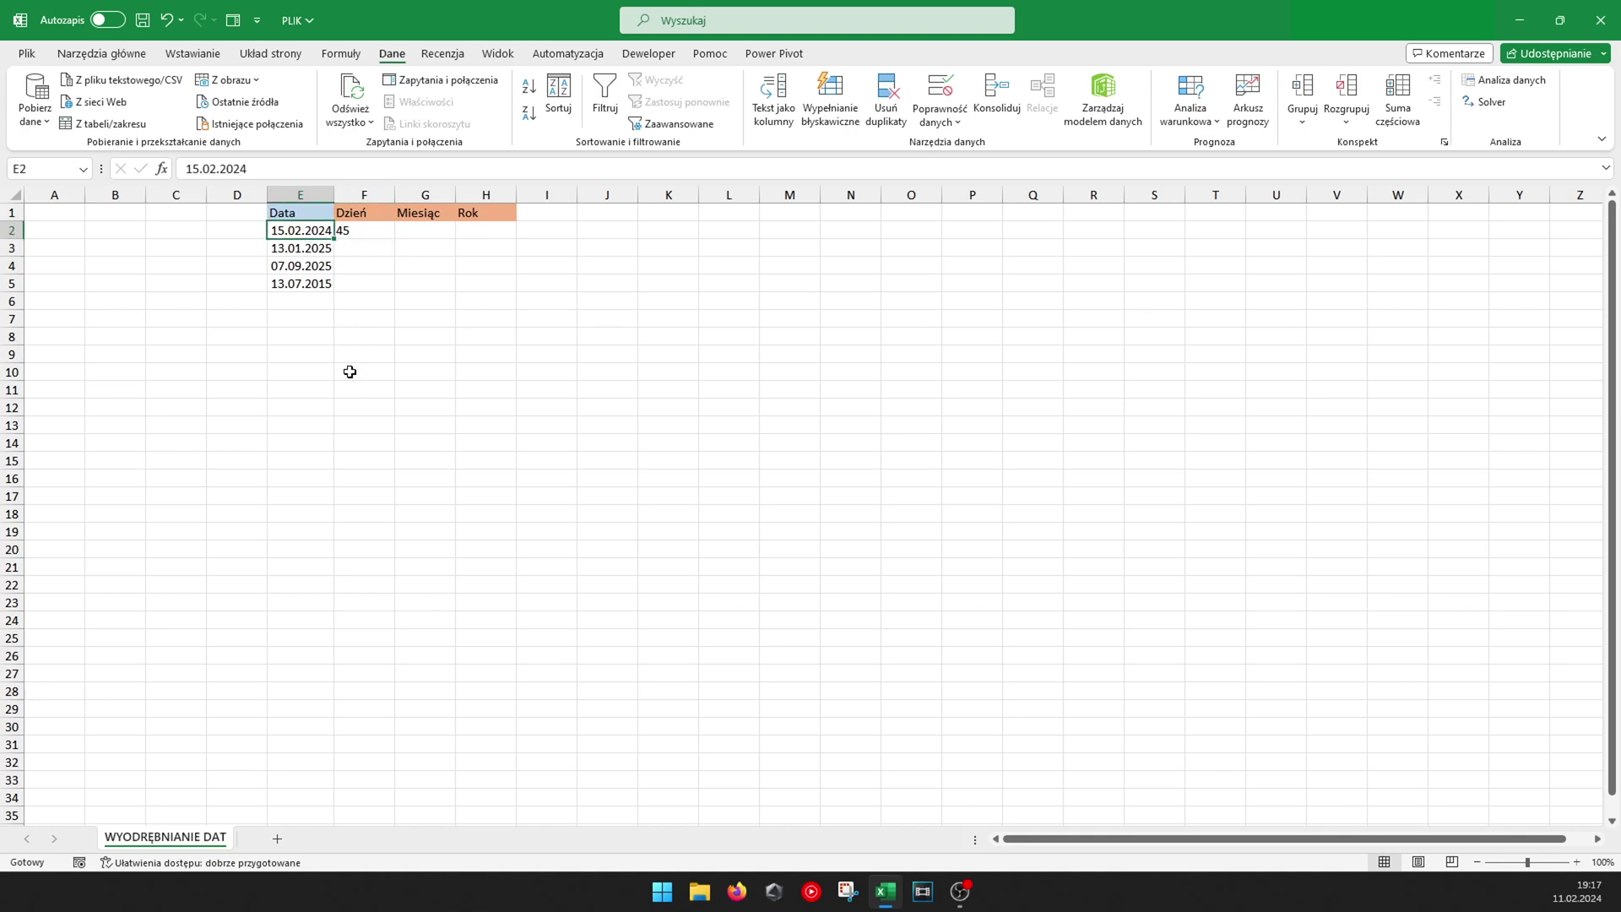
Format E2 as Ogólne to reveal its serial number 45337.
{"action": "left_click", "coordinate": [102, 53]}
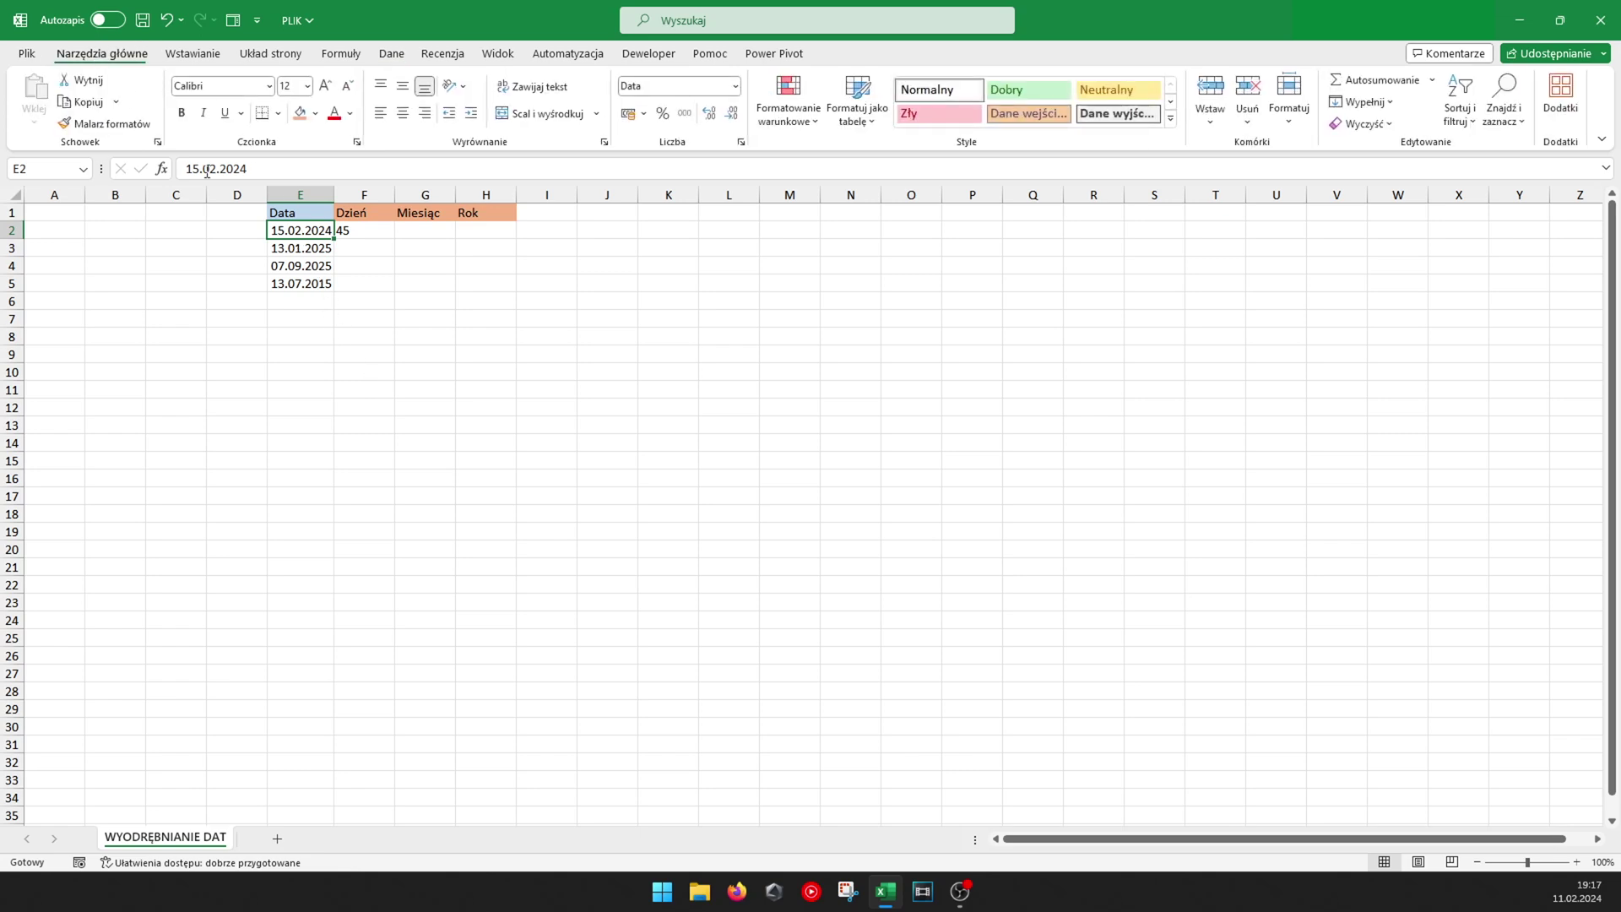
{"action": "left_click", "coordinate": [735, 85]}
{"action": "left_click", "coordinate": [710, 127]}
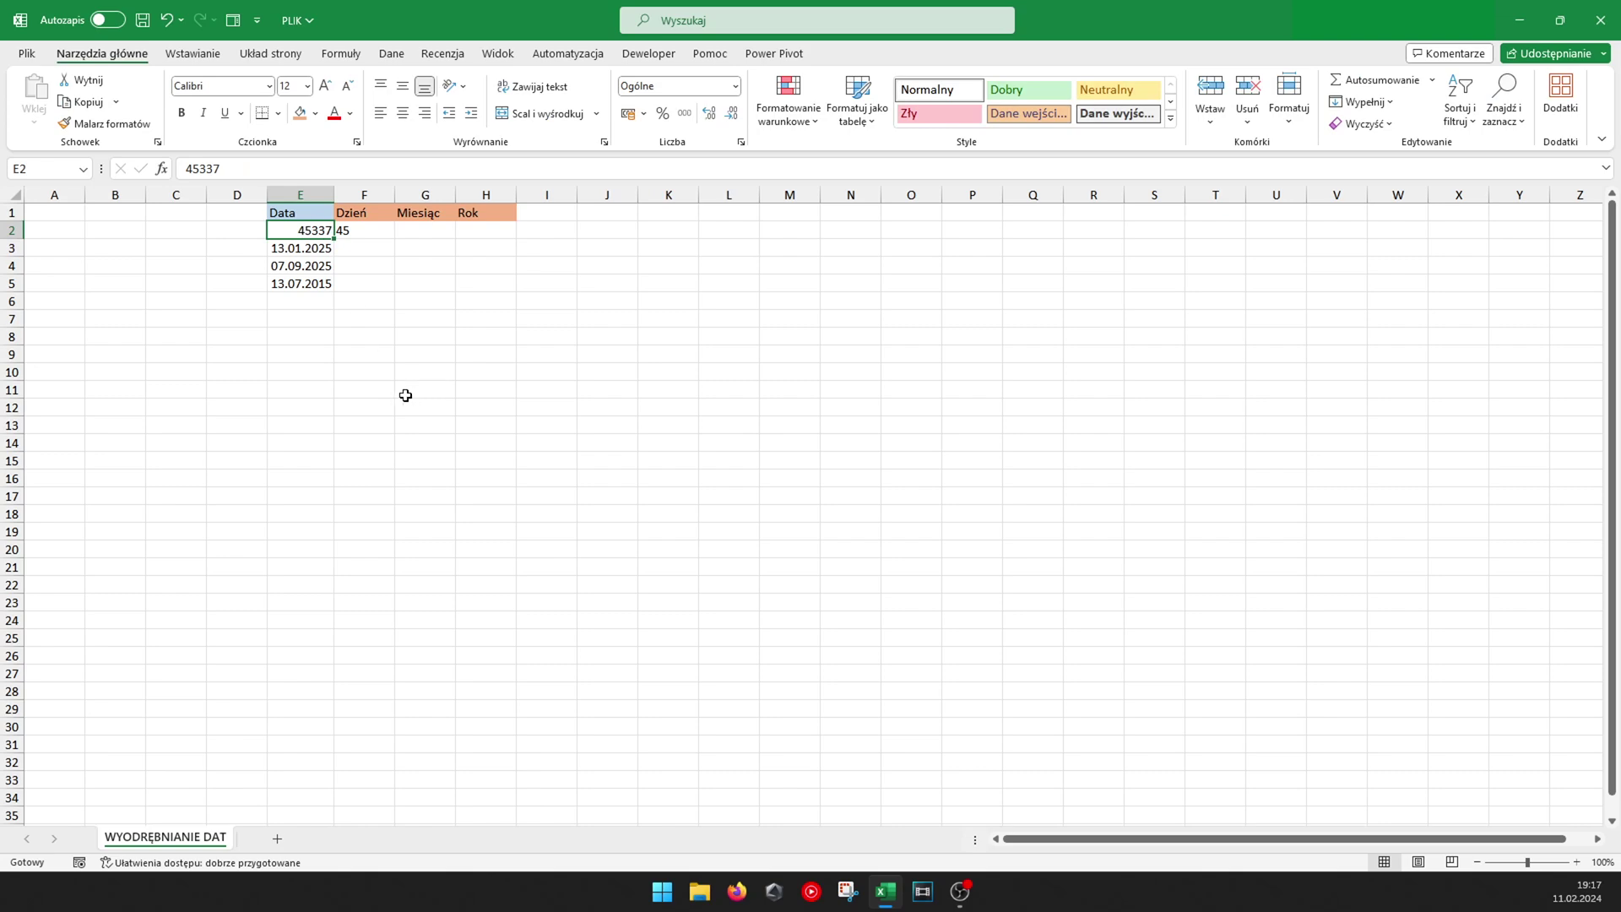
{"action": "key", "text": "Right"}
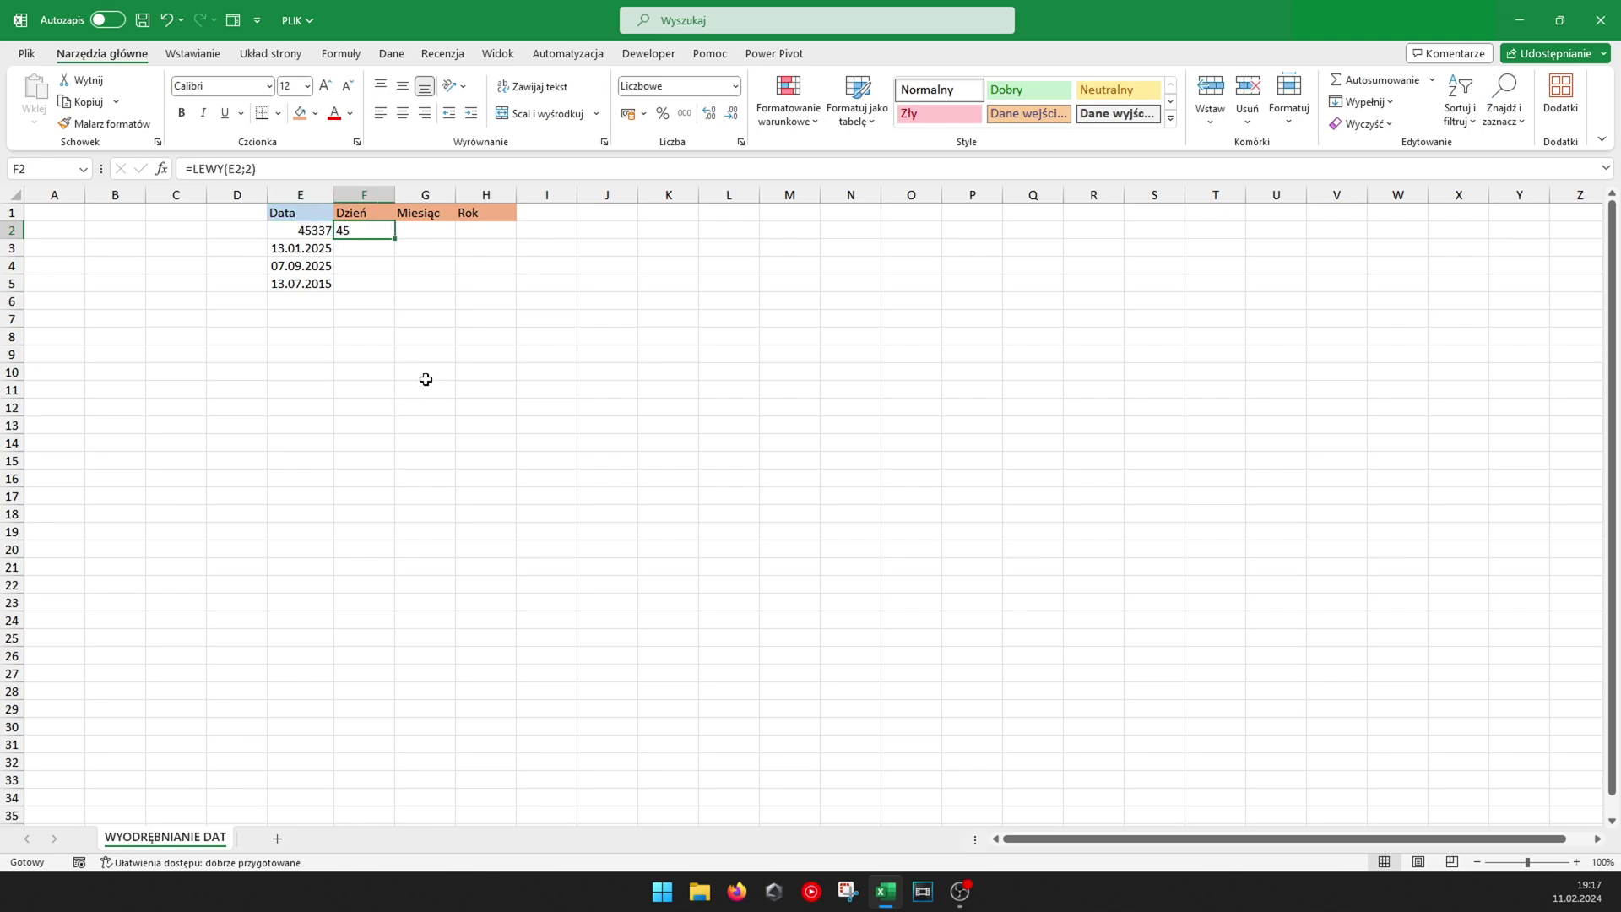
Inspect the =LEWY(E2;2) formula in F2, then delete it.
{"action": "key", "text": "F2"}
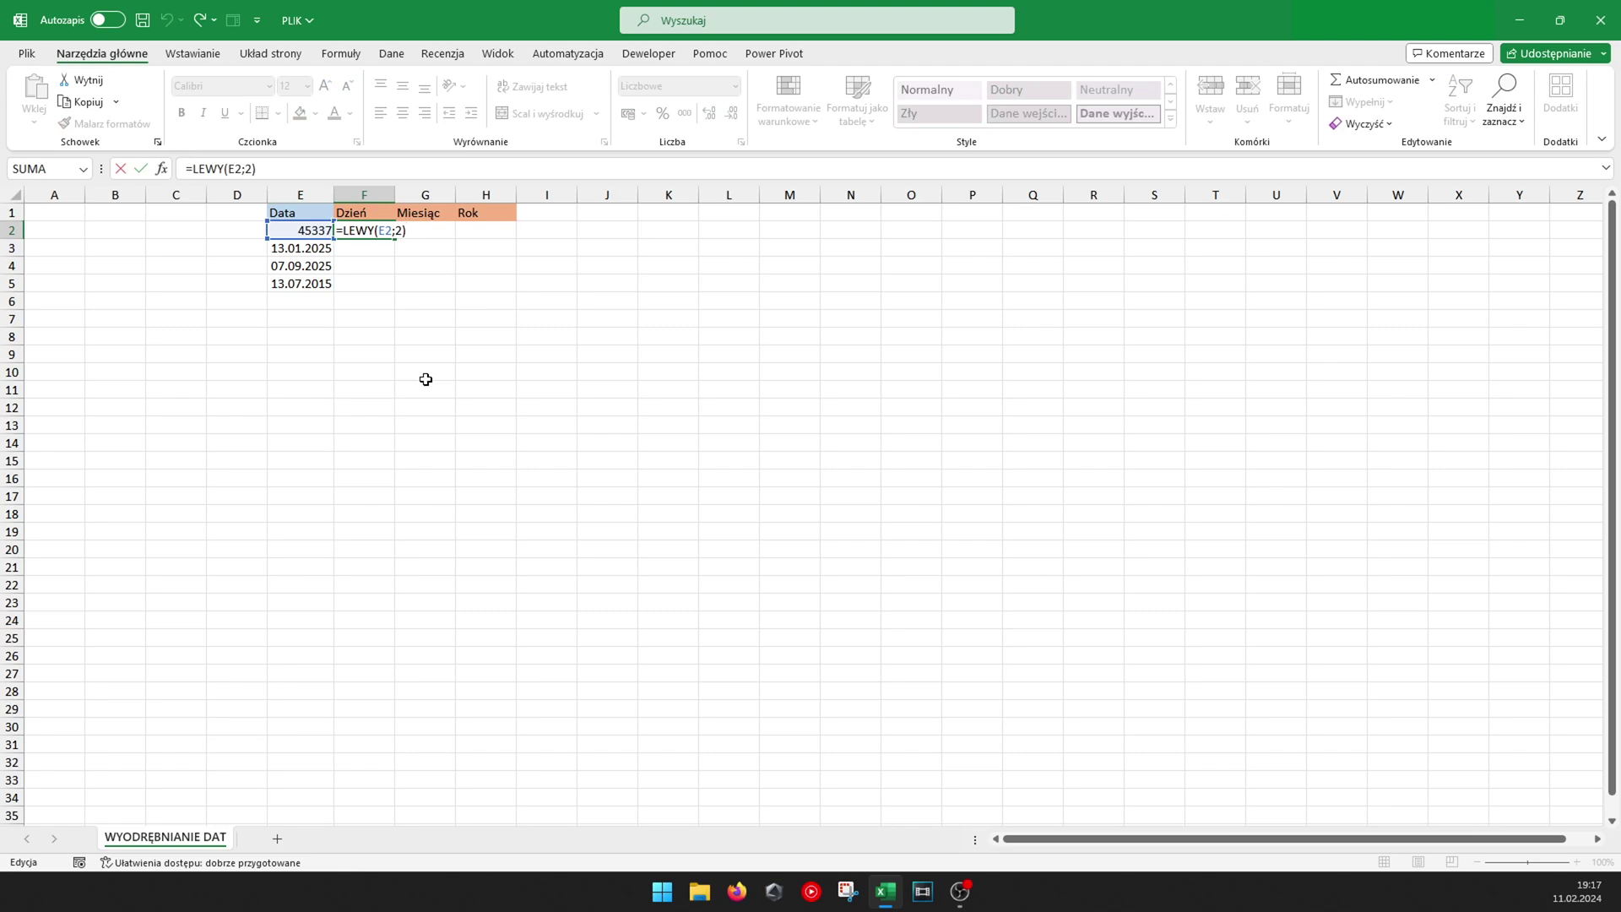
{"action": "key", "text": "Escape"}
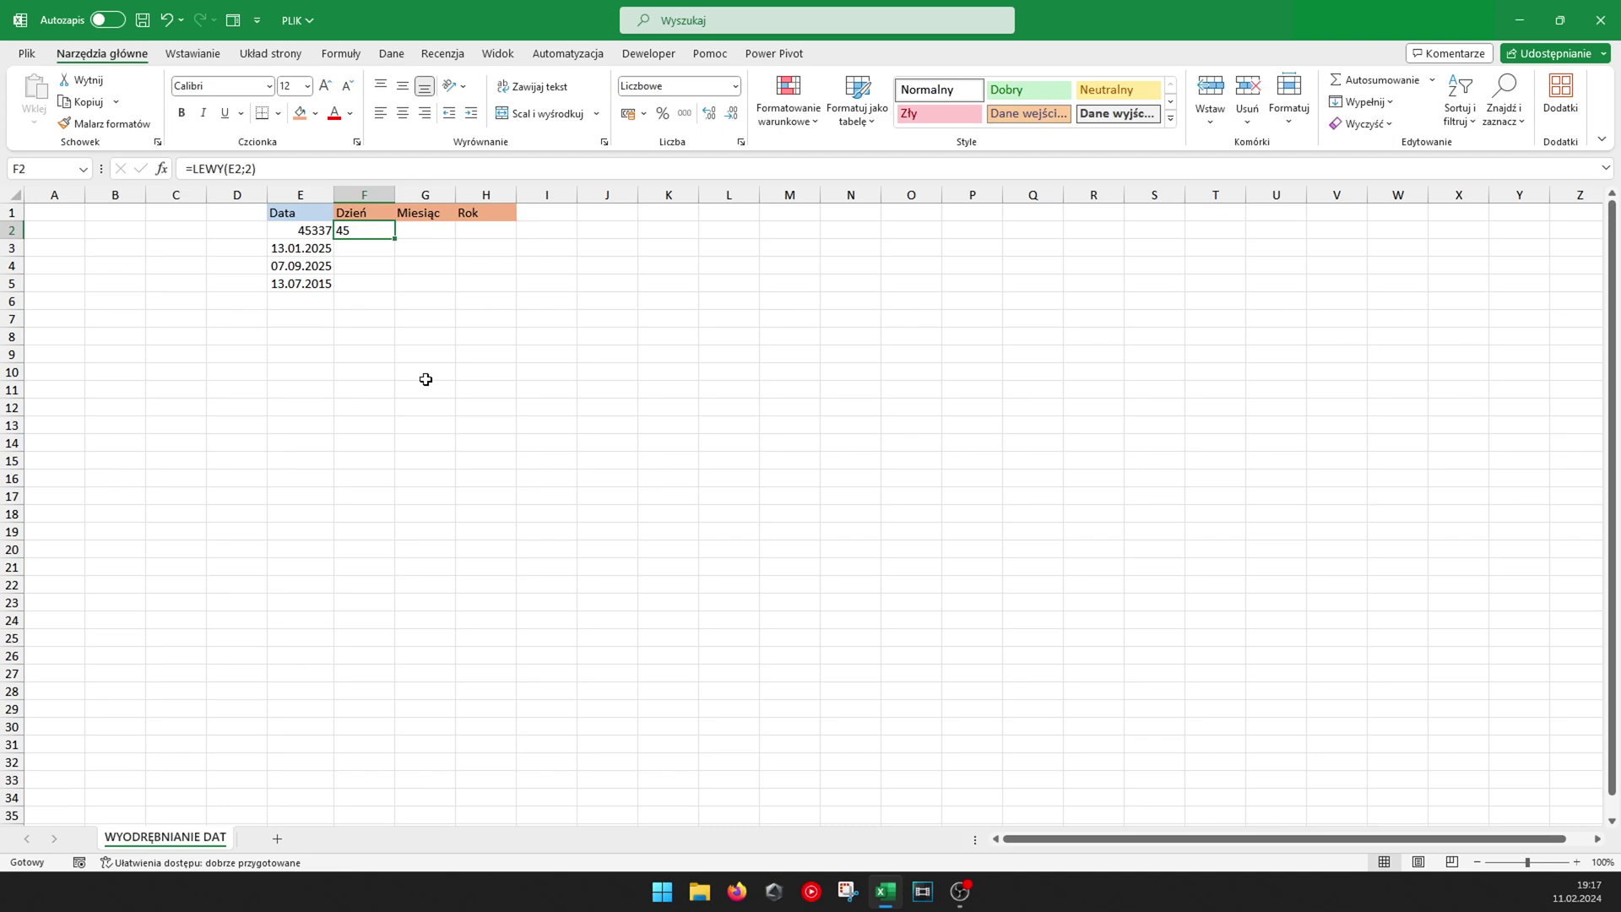
{"action": "key", "text": "Delete"}
{"action": "key", "text": "Left"}
{"action": "left_click", "coordinate": [299, 244]}
Copy E3's date format onto E2 with Format Painter and enter =DZIEŃ(E2) in F2.
{"action": "left_click", "coordinate": [106, 123]}
{"action": "left_click", "coordinate": [300, 230]}
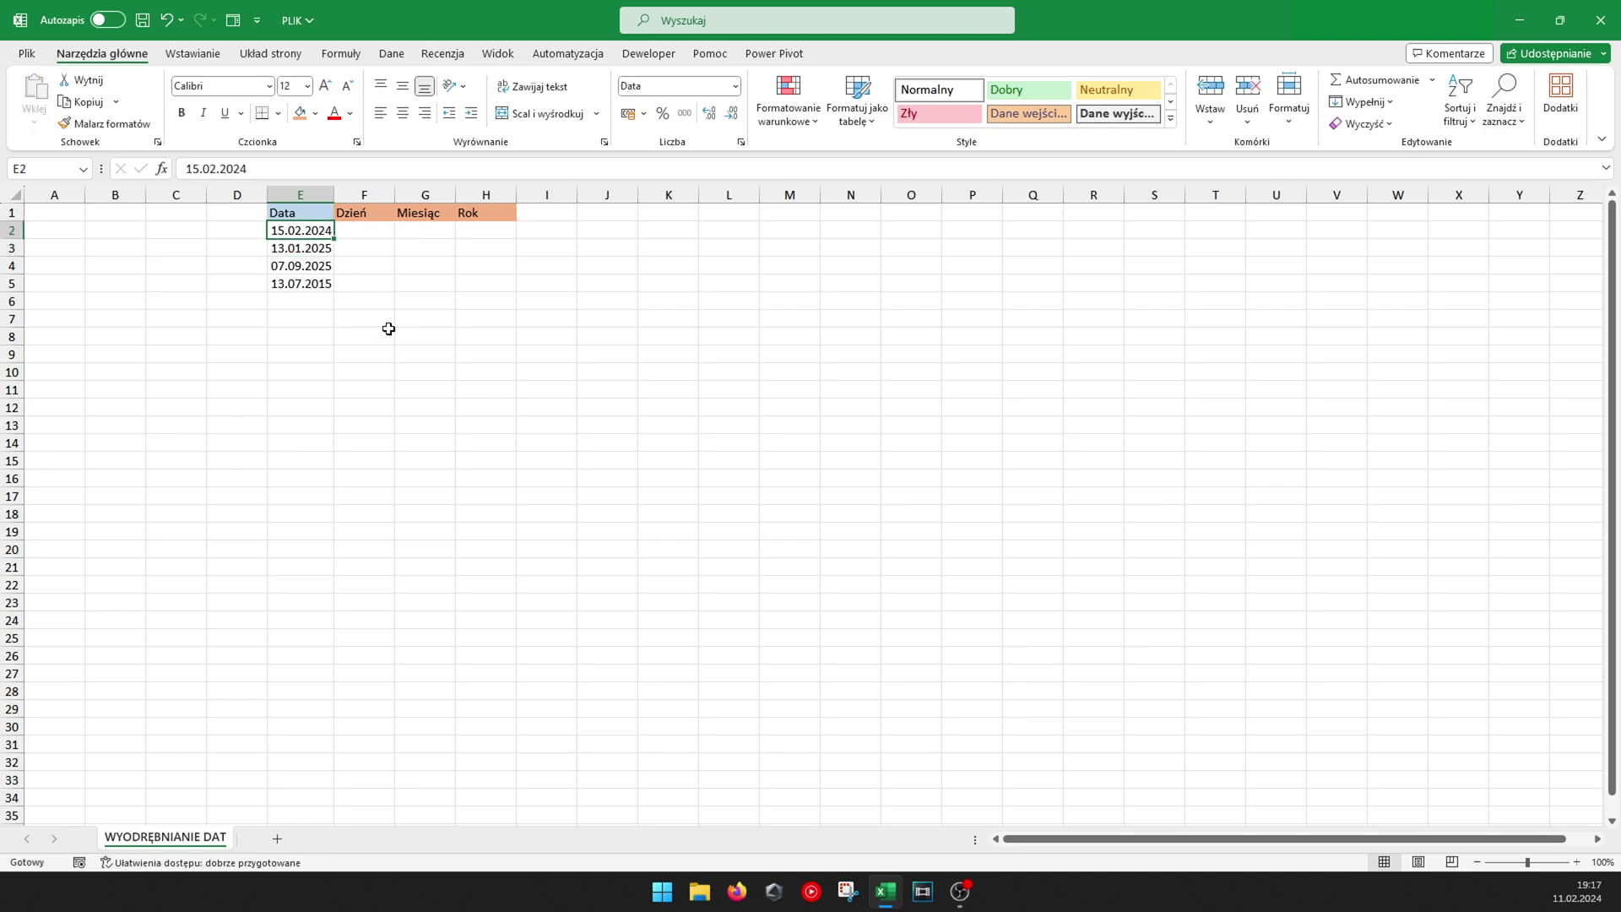
{"action": "left_click", "coordinate": [371, 225]}
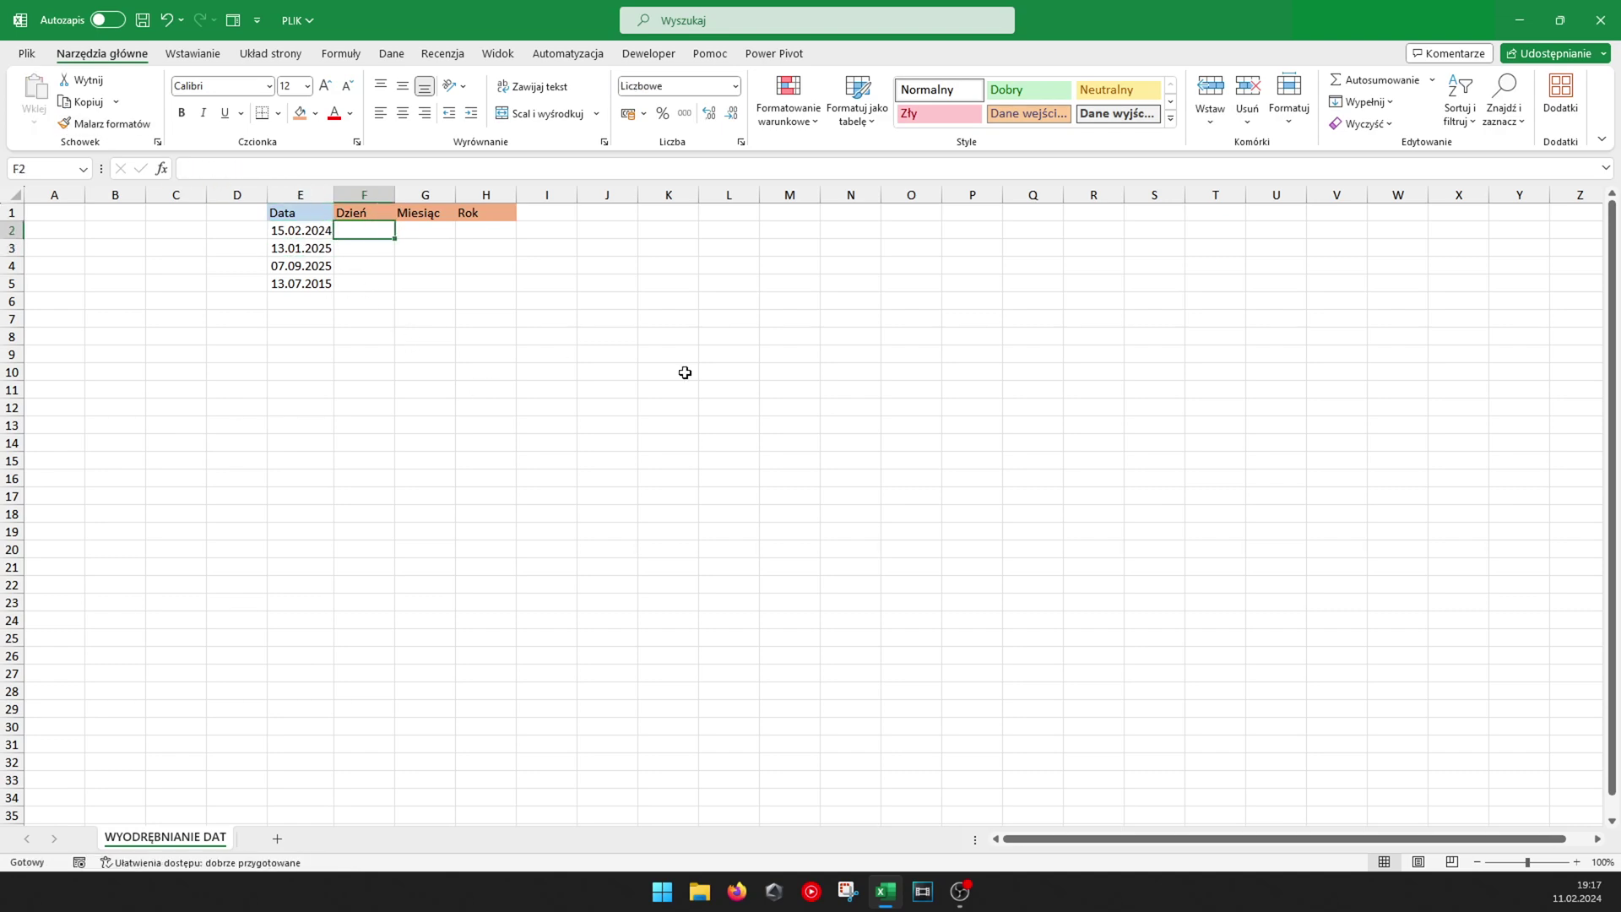
{"action": "type", "text": "=DZI"}
{"action": "type", "text": "EŃ("}
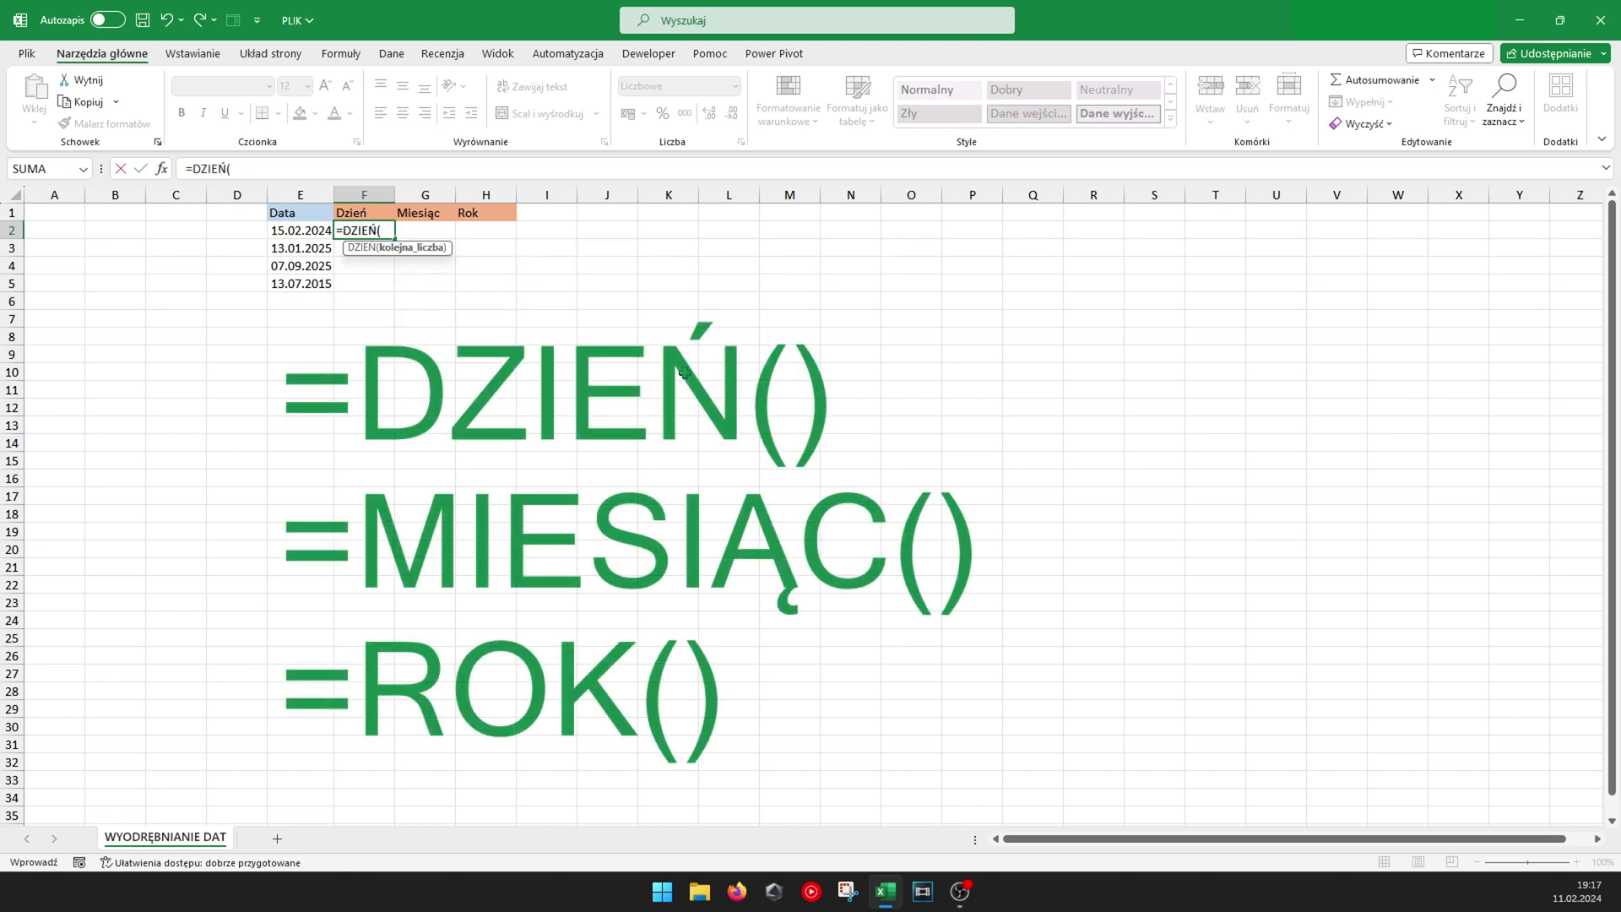
{"action": "key", "text": "Left"}
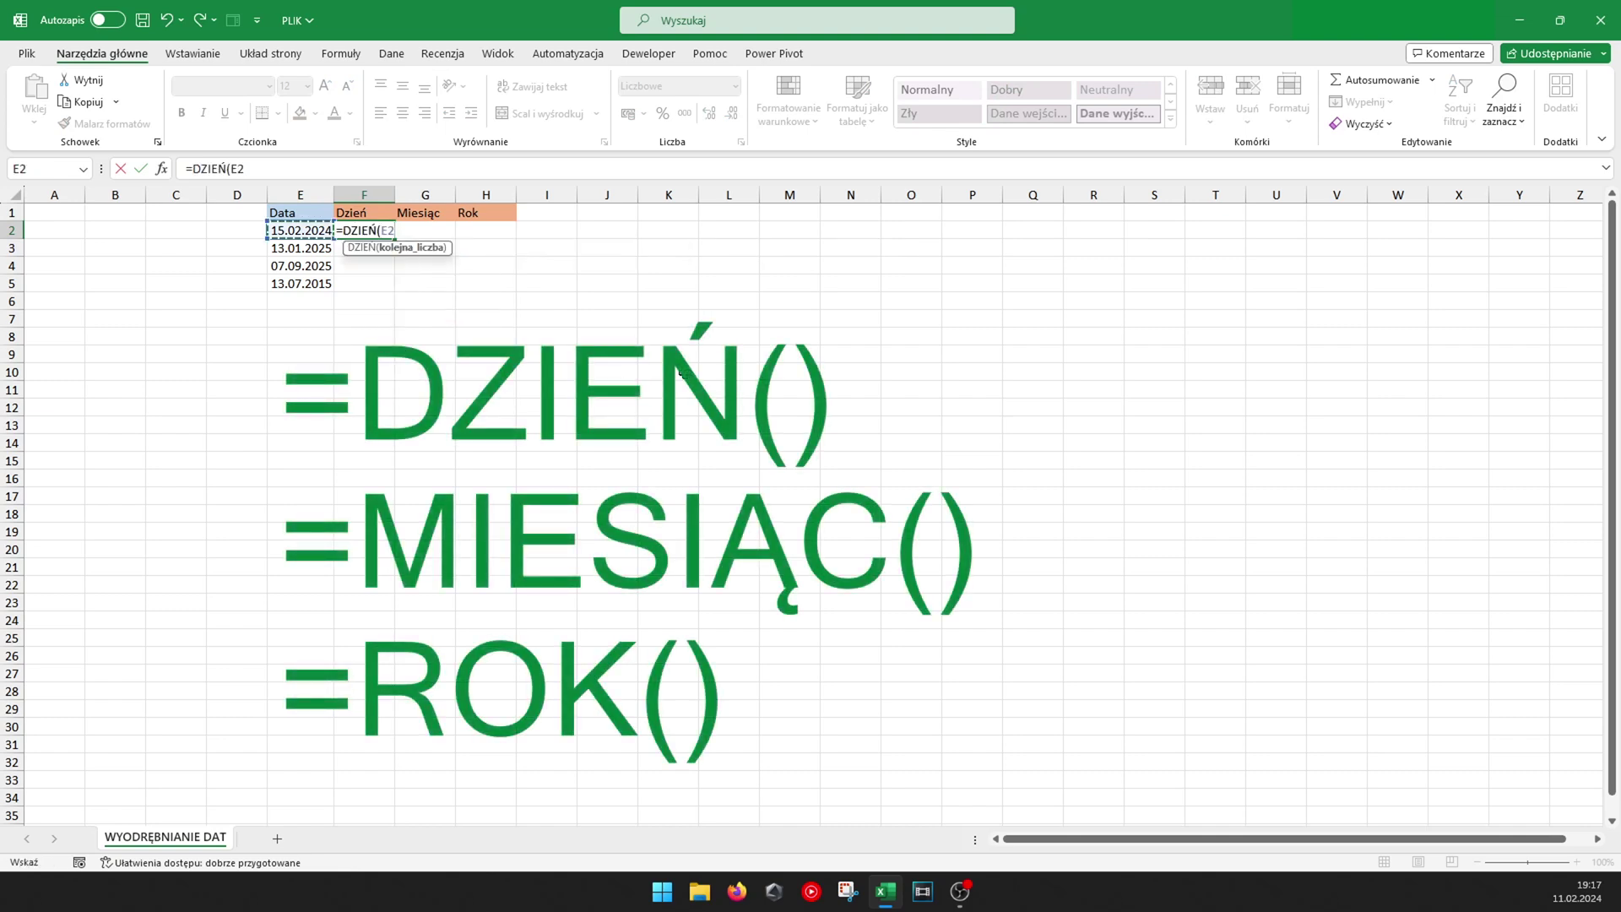
{"action": "key", "text": "Tab"}
Enter =MIESIĄC(E2) in G2 and =ROK(E2) in H2.
{"action": "type", "text": "=miesi"}
{"action": "key", "text": "Tab"}
{"action": "key", "text": "Left"}
{"action": "key", "text": "Tab"}
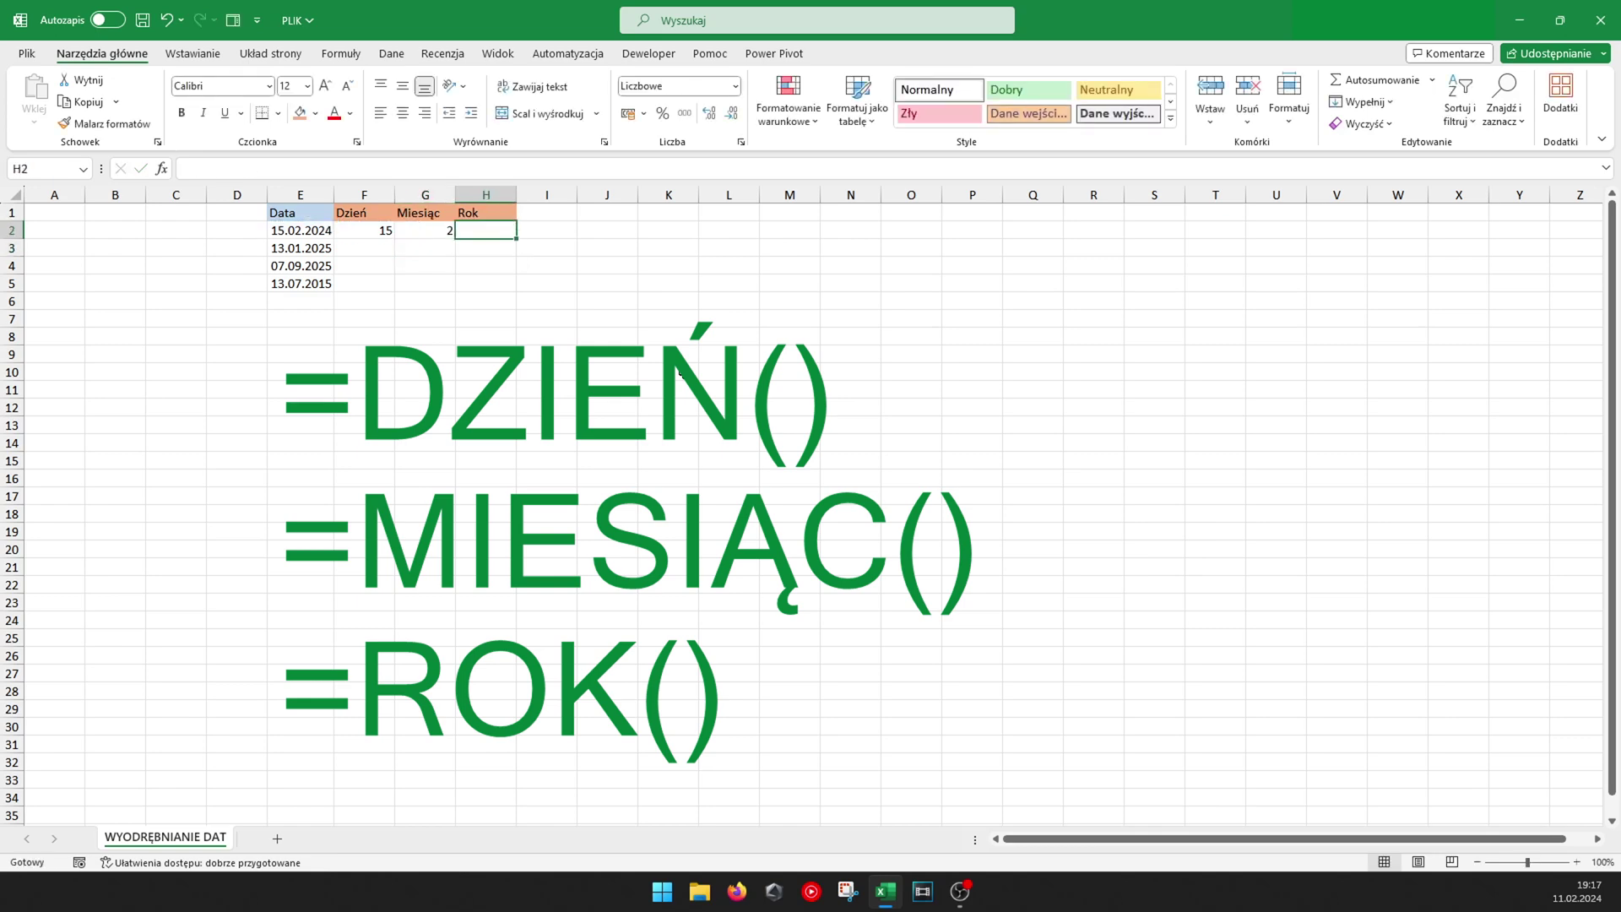
{"action": "type", "text": "=rok"}
{"action": "key", "text": "Tab"}
{"action": "key", "text": "Left"}
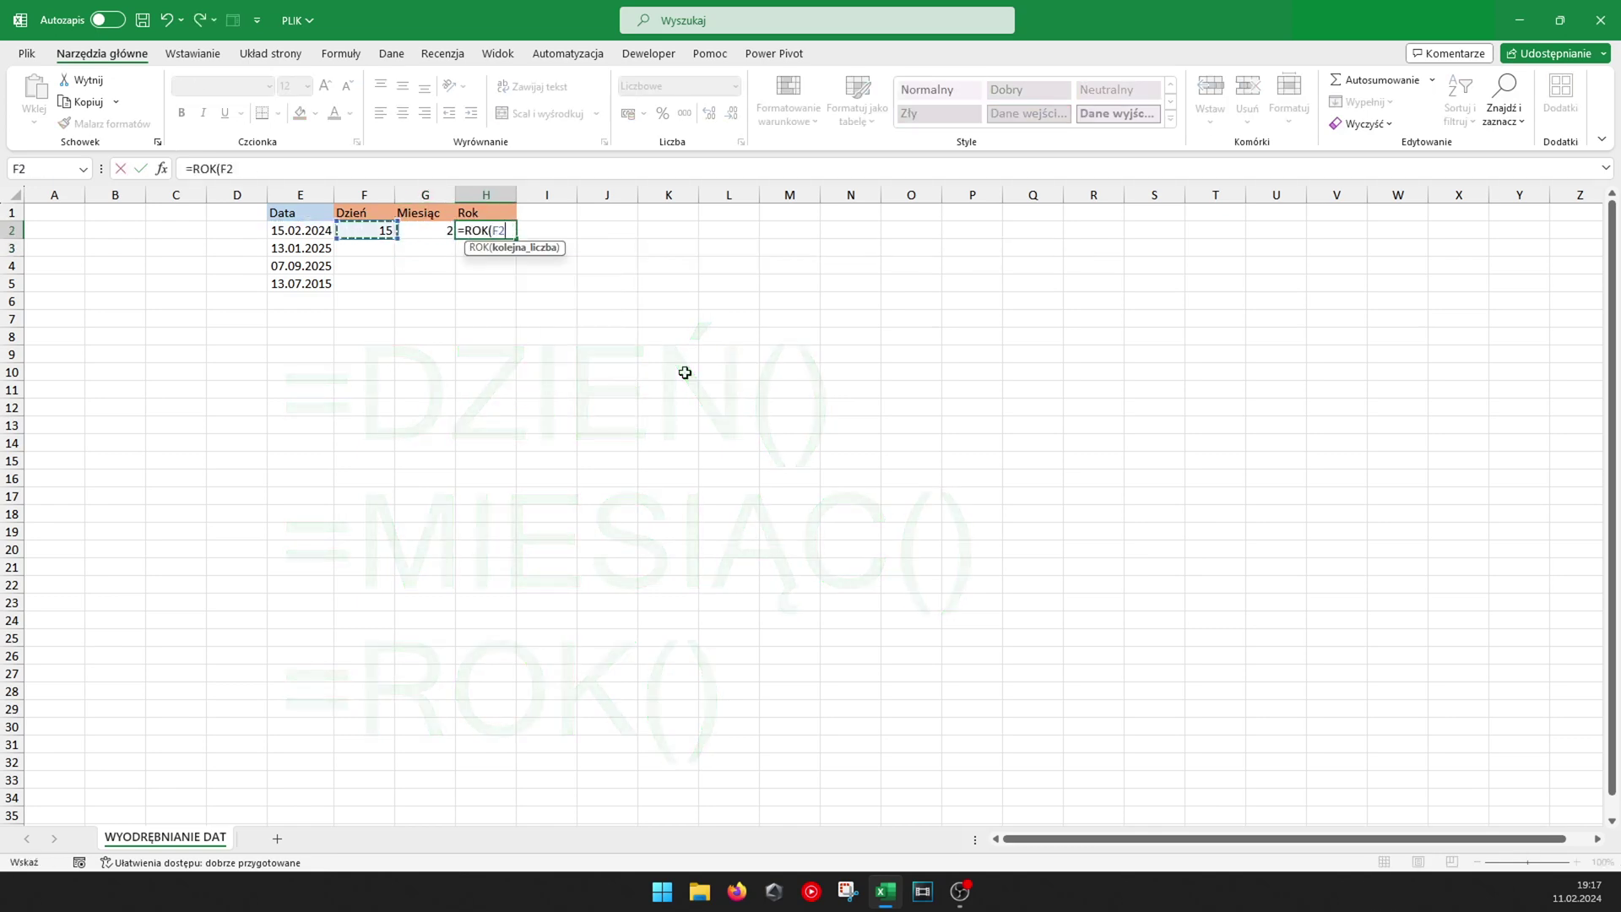
{"action": "key", "text": "Return"}
Fill the F2:H2 day, month and year formulas down to row 5.
{"action": "left_click_drag", "start_coordinate": [505, 229], "coordinate": [380, 229]}
{"action": "left_click_drag", "start_coordinate": [517, 239], "coordinate": [518, 288]}
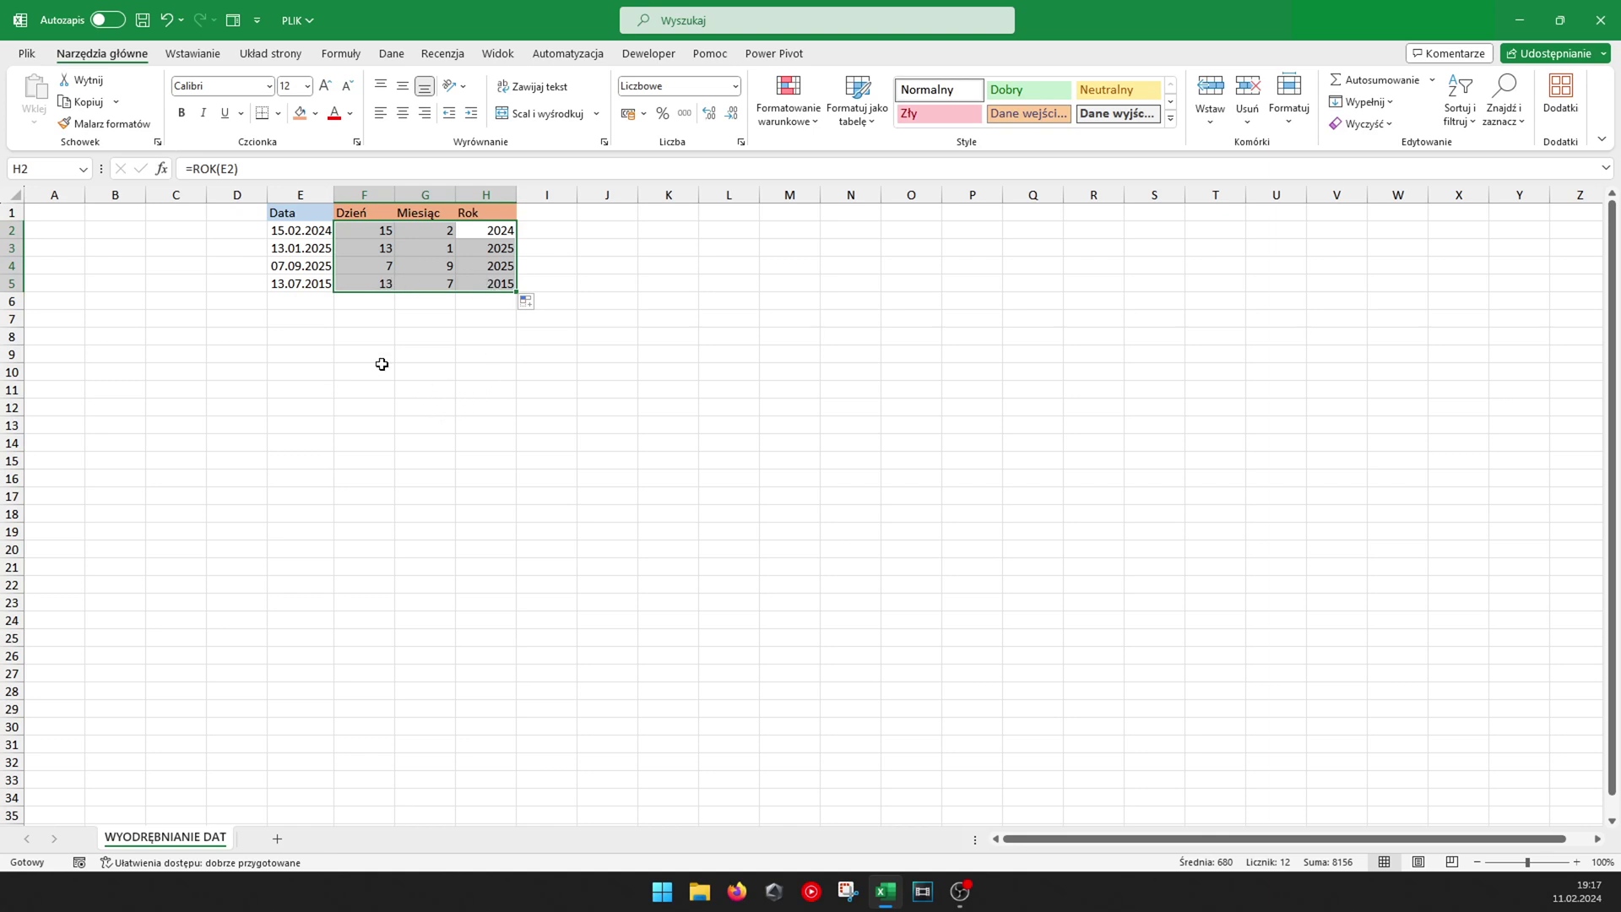
{"action": "left_click", "coordinate": [296, 308]}
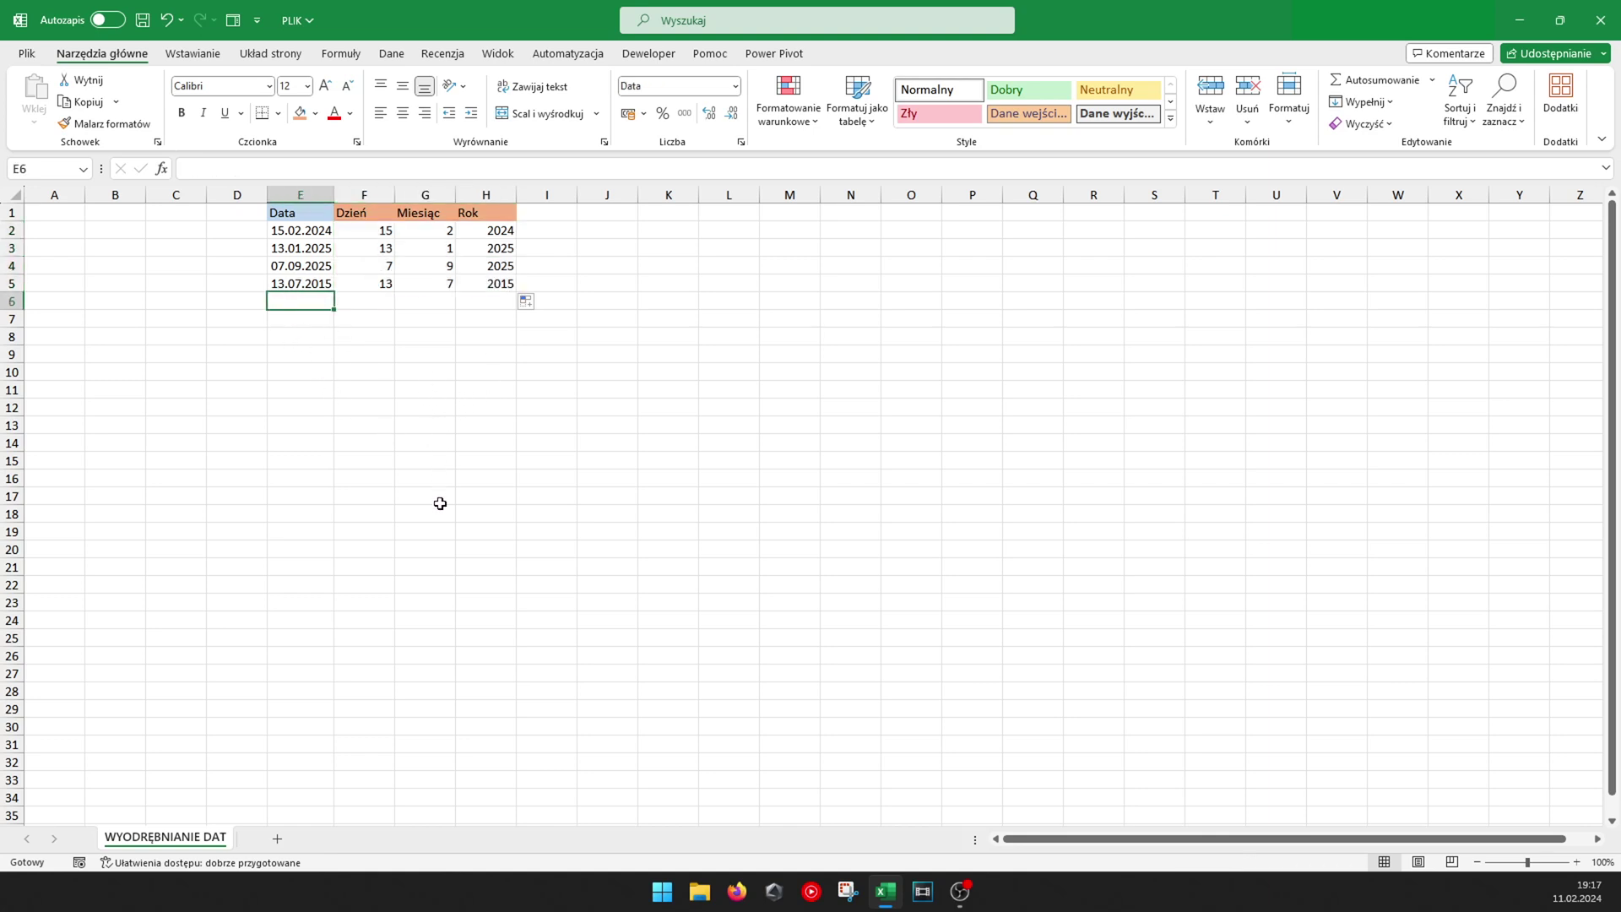
Enter =DZIŚ() in E6 and extend the F5:H5 formulas down to row 6.
{"action": "type", "text": "=DZIŚ()"}
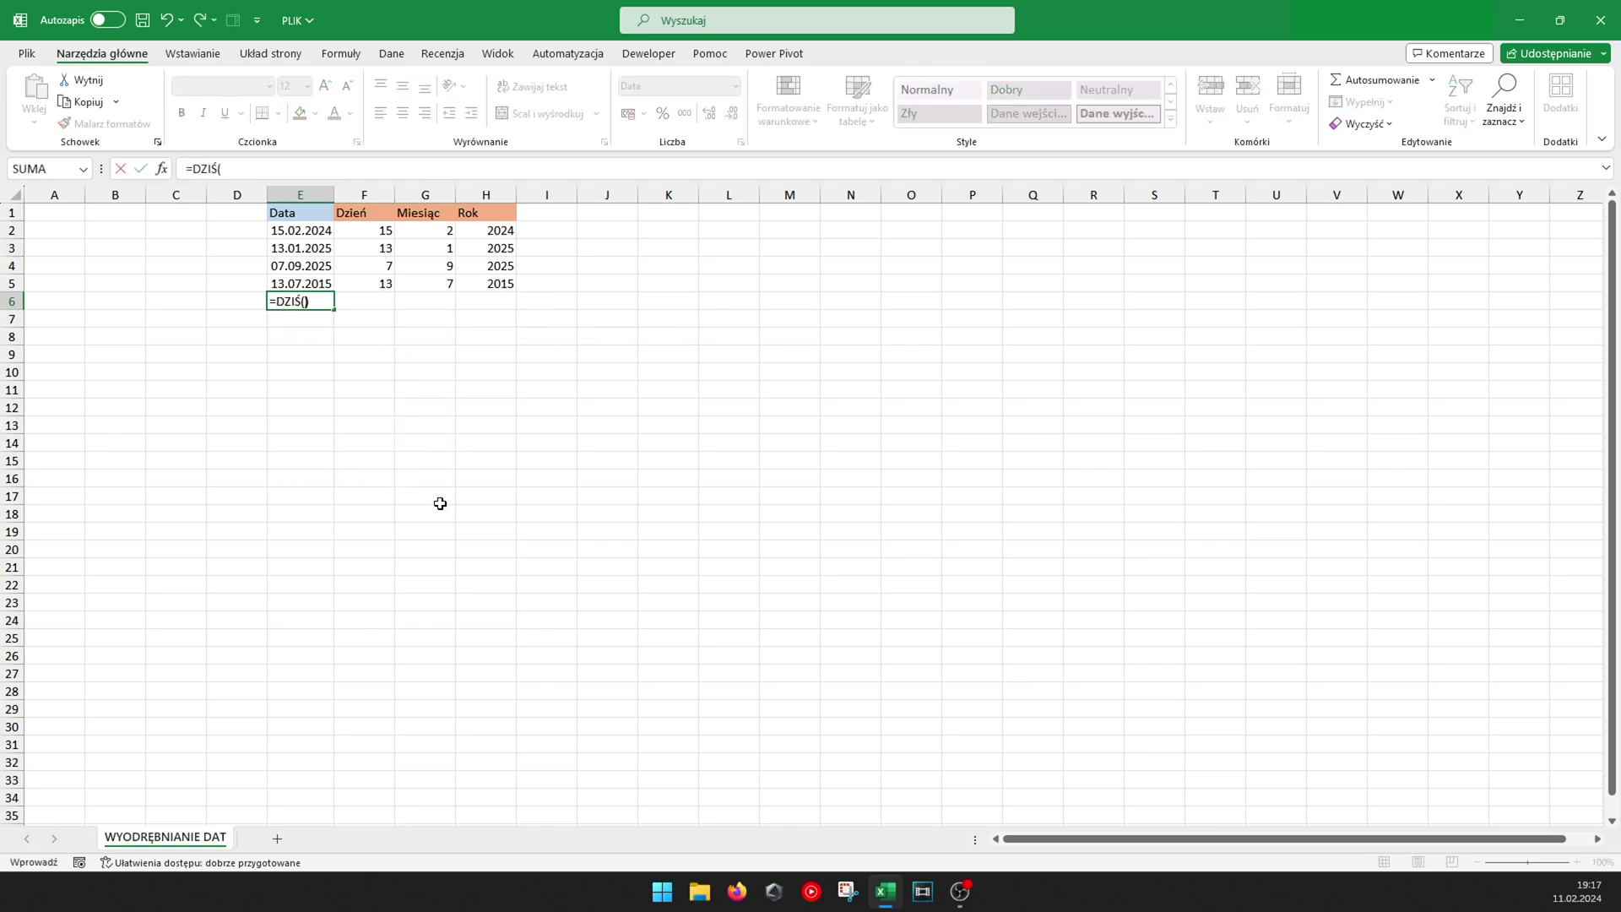
{"action": "key", "text": "Return"}
{"action": "key", "text": "Up"}
{"action": "key", "text": "Right"}
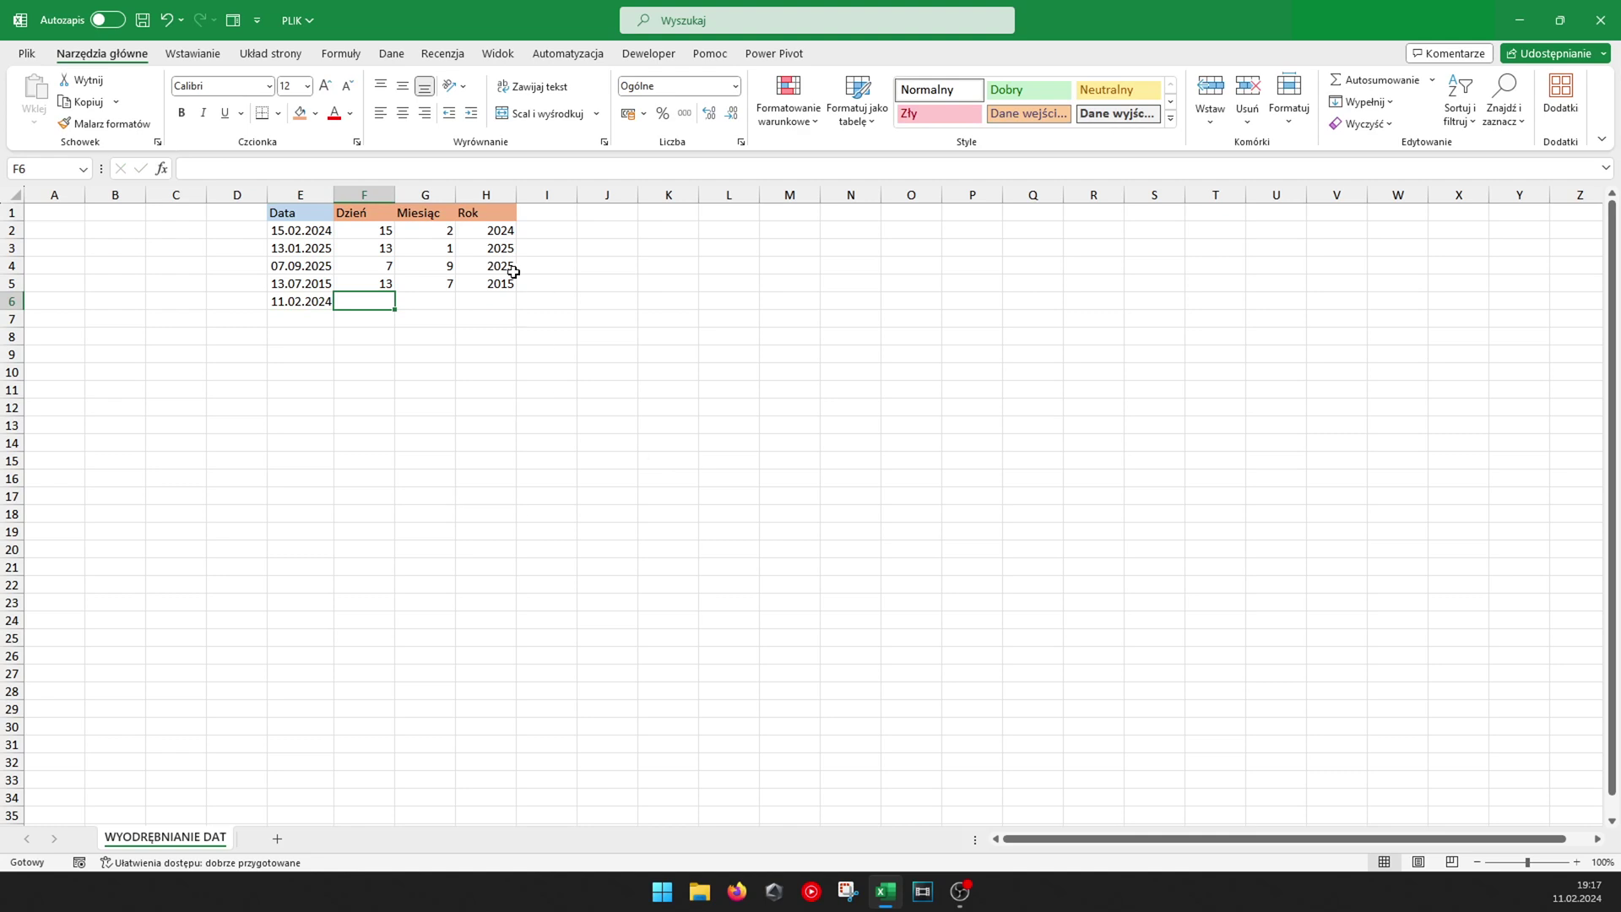
{"action": "mouse_move", "coordinate": [385, 283]}
{"action": "left_mouse_down"}
{"action": "mouse_move", "coordinate": [513, 282]}
{"action": "mouse_move", "coordinate": [516, 302]}
{"action": "left_mouse_up"}
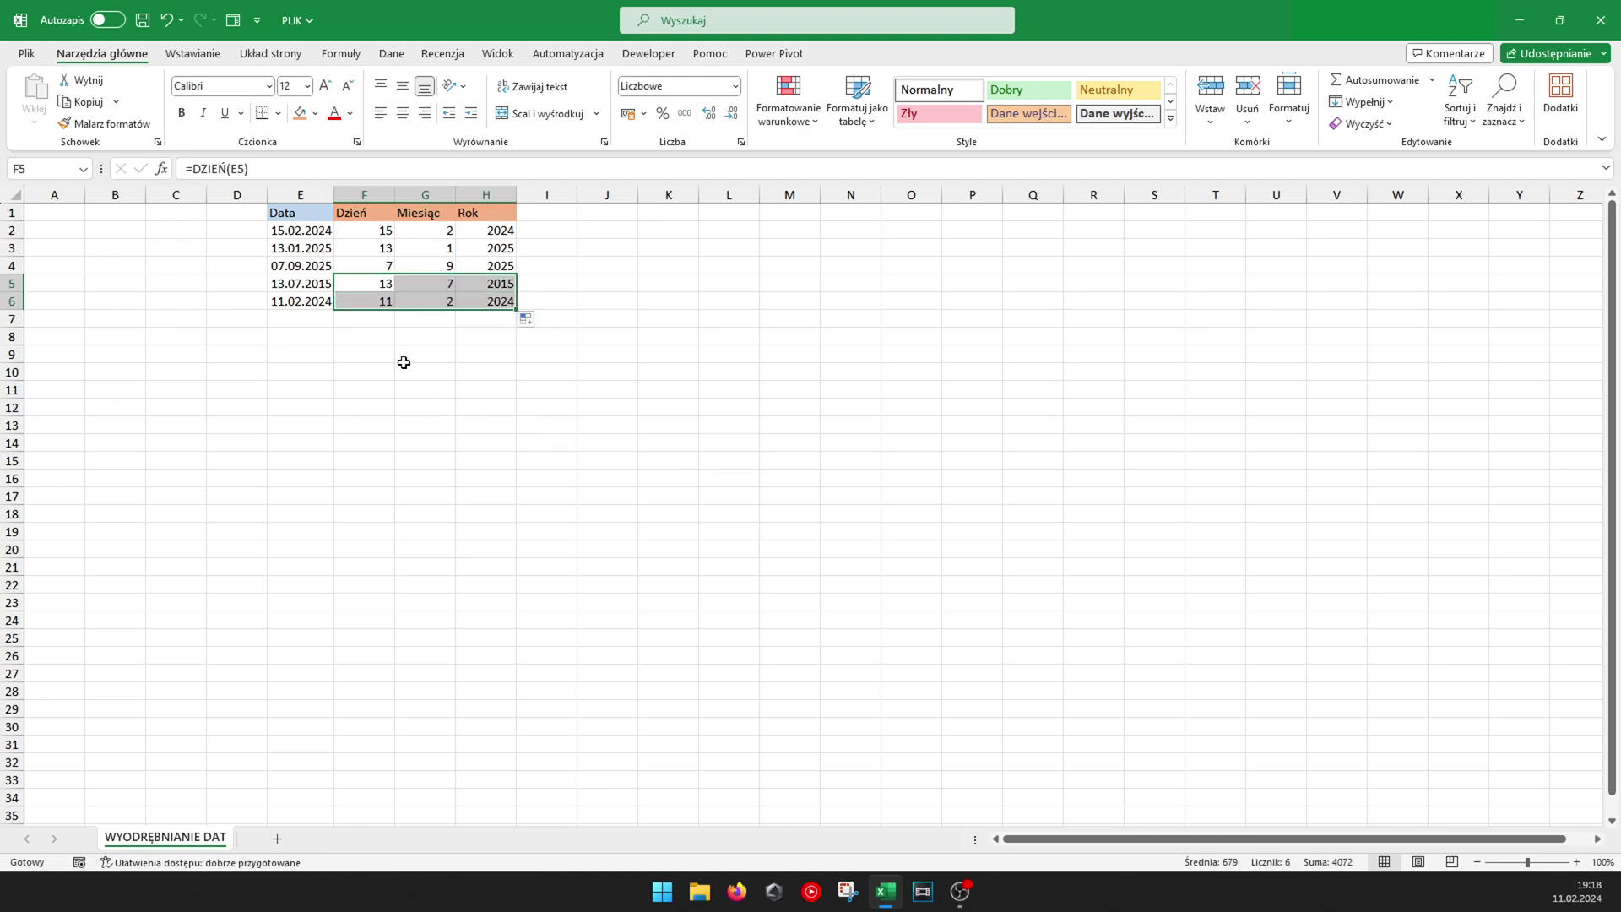
Check the day formula in F6 and the =DZIŚ() formula in E6.
{"action": "left_click", "coordinate": [369, 306]}
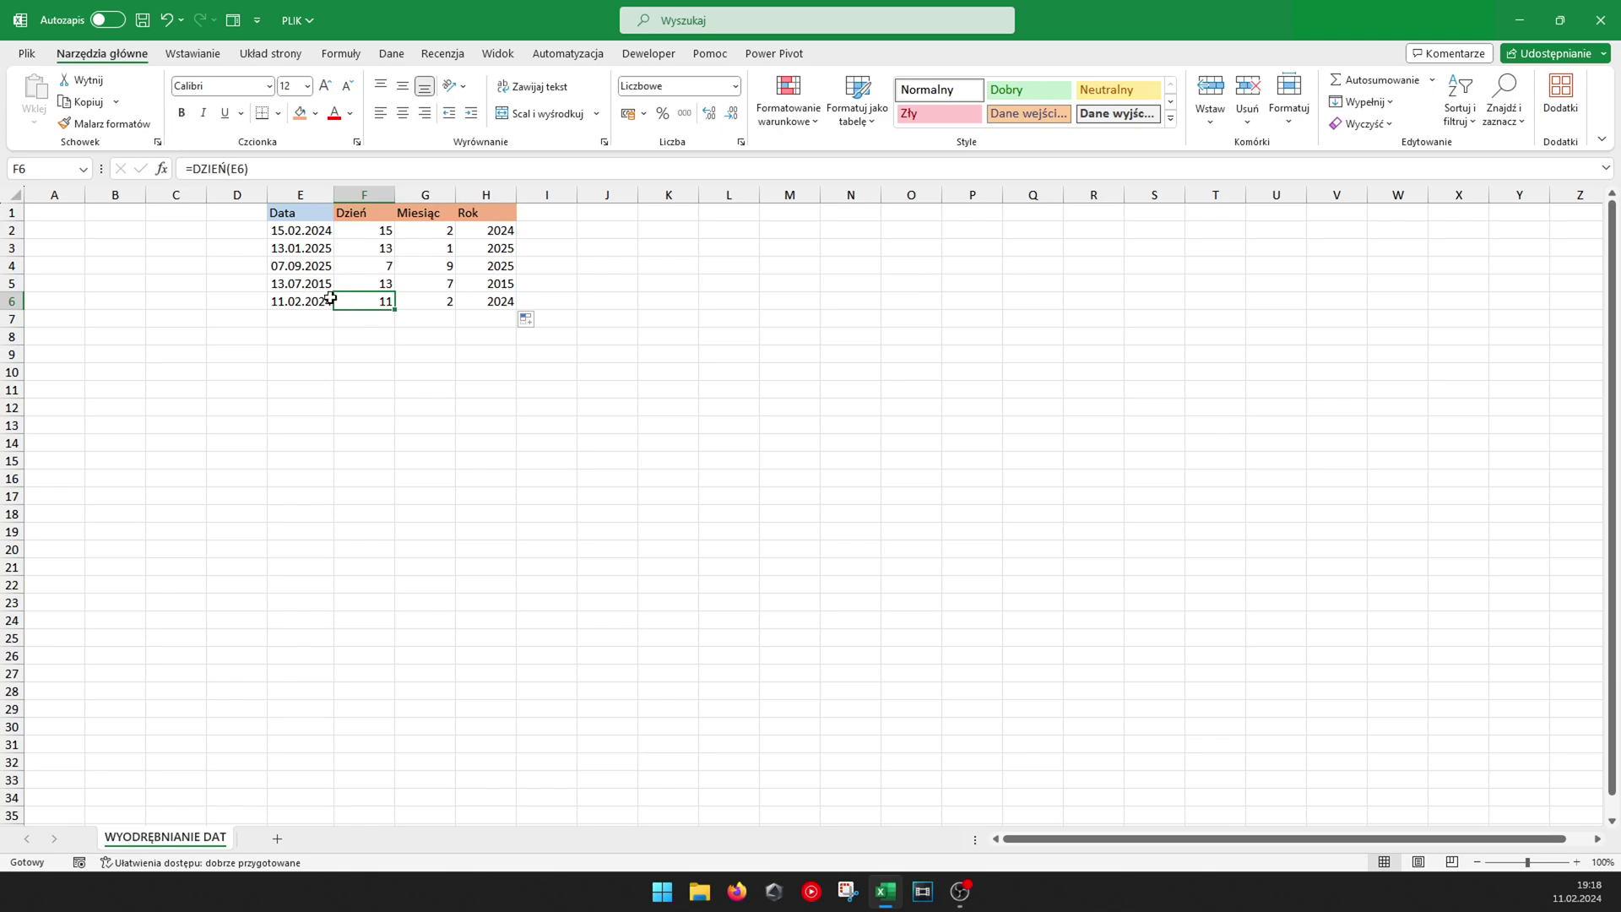
{"action": "left_click", "coordinate": [287, 302]}
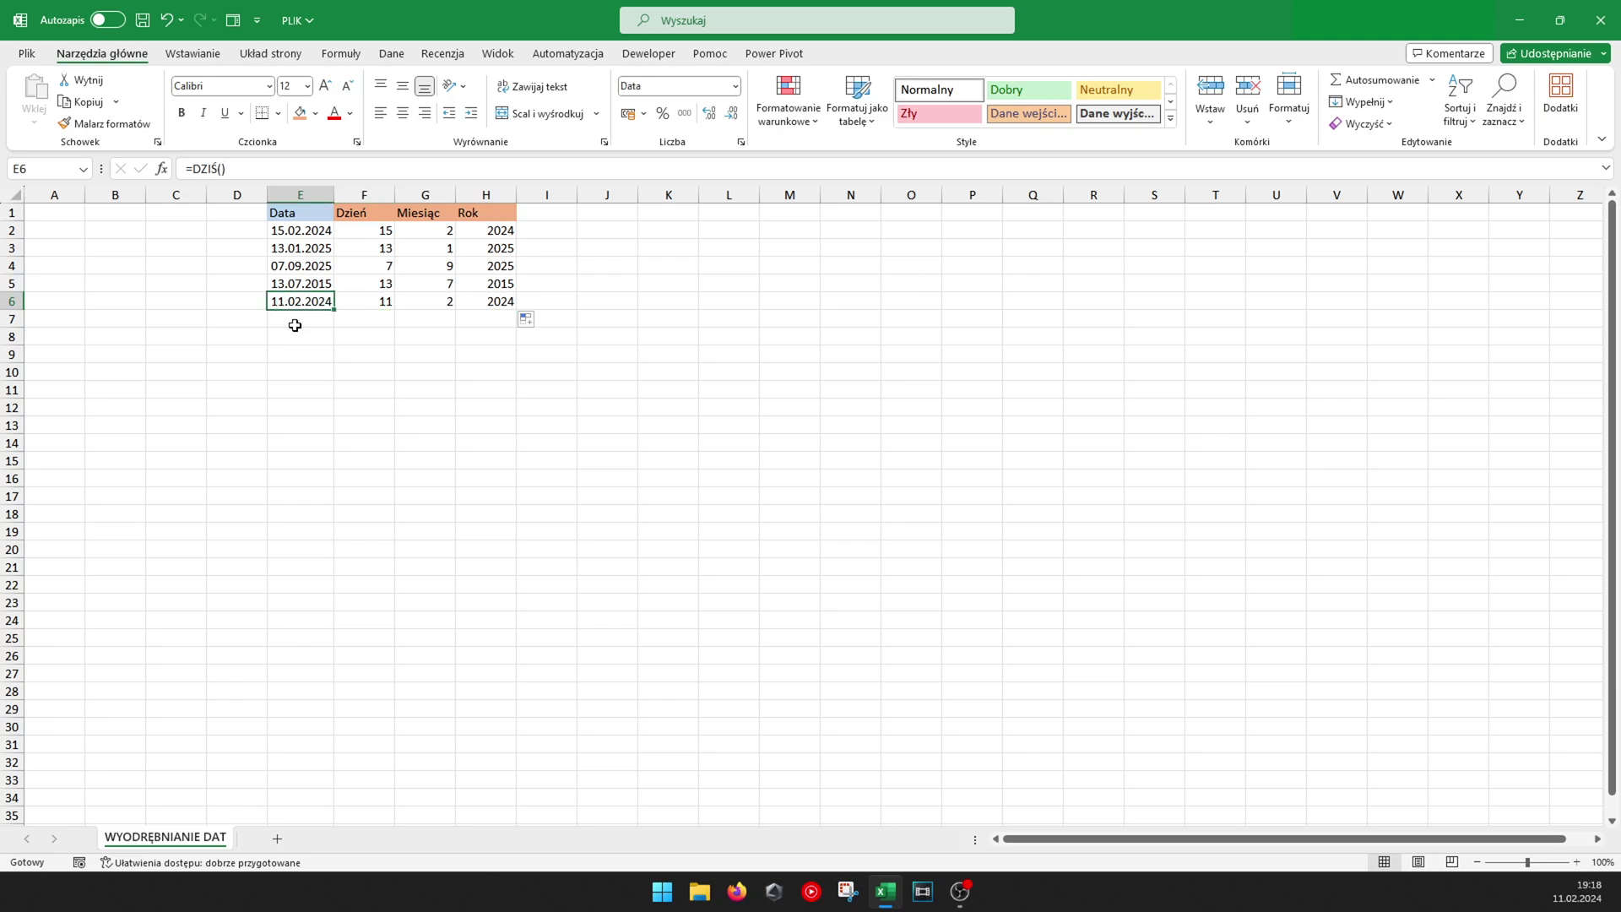
{"action": "left_click", "coordinate": [372, 301]}
{"action": "left_click", "coordinate": [304, 300]}
Change the F6 day formula to =DZIEŃ(DZIŚ()).
{"action": "double_click", "coordinate": [279, 300]}
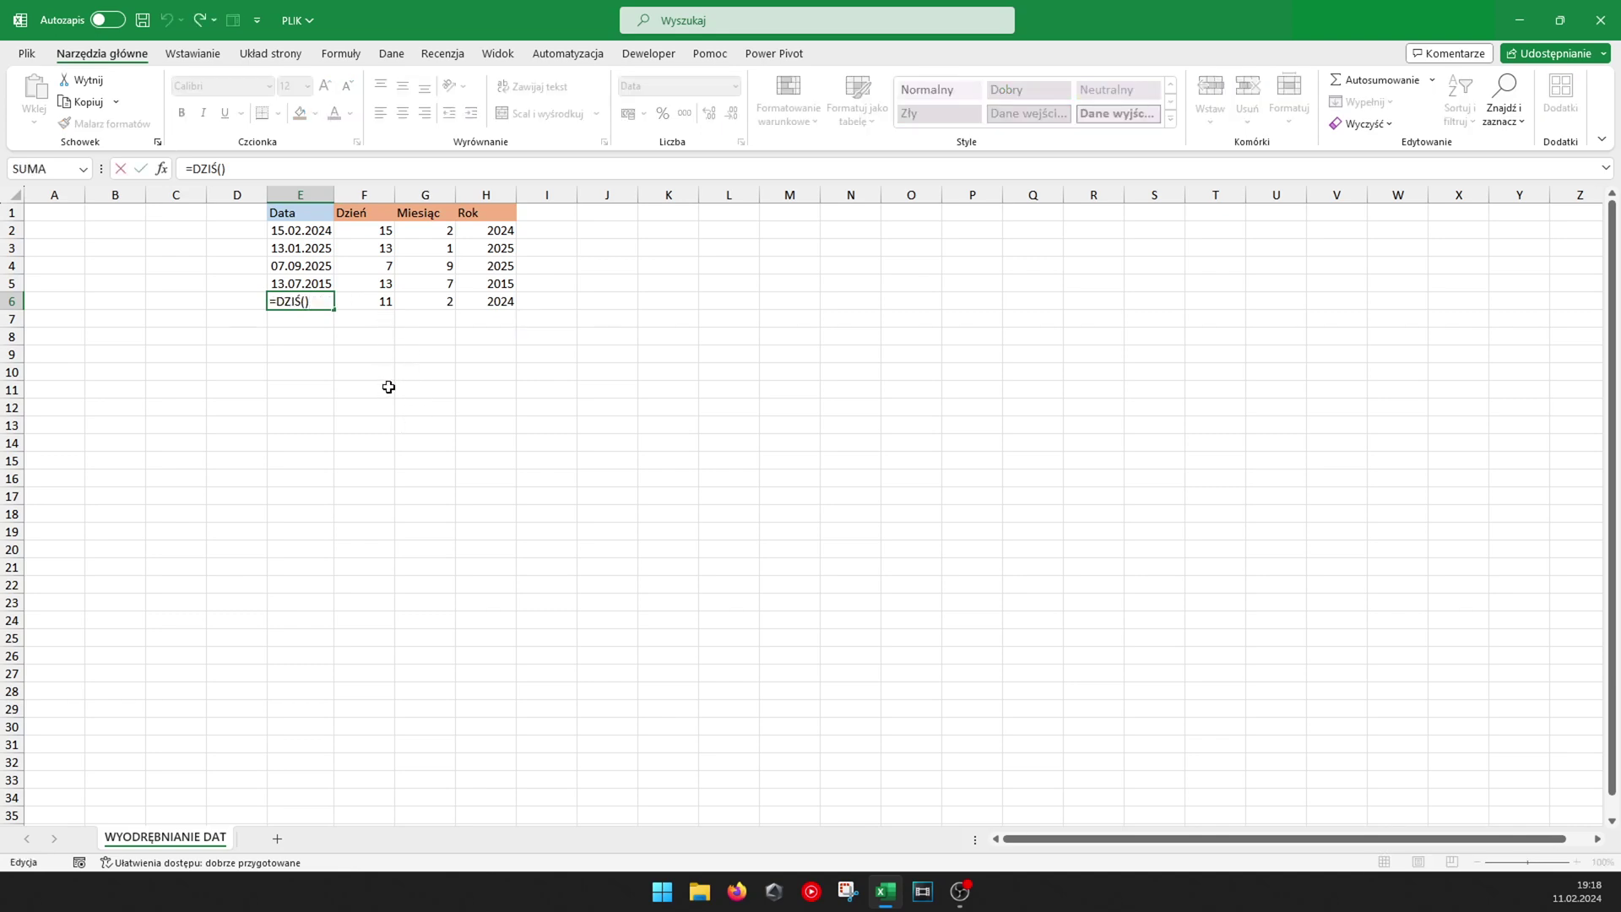
{"action": "key", "text": "ctrl+Return"}
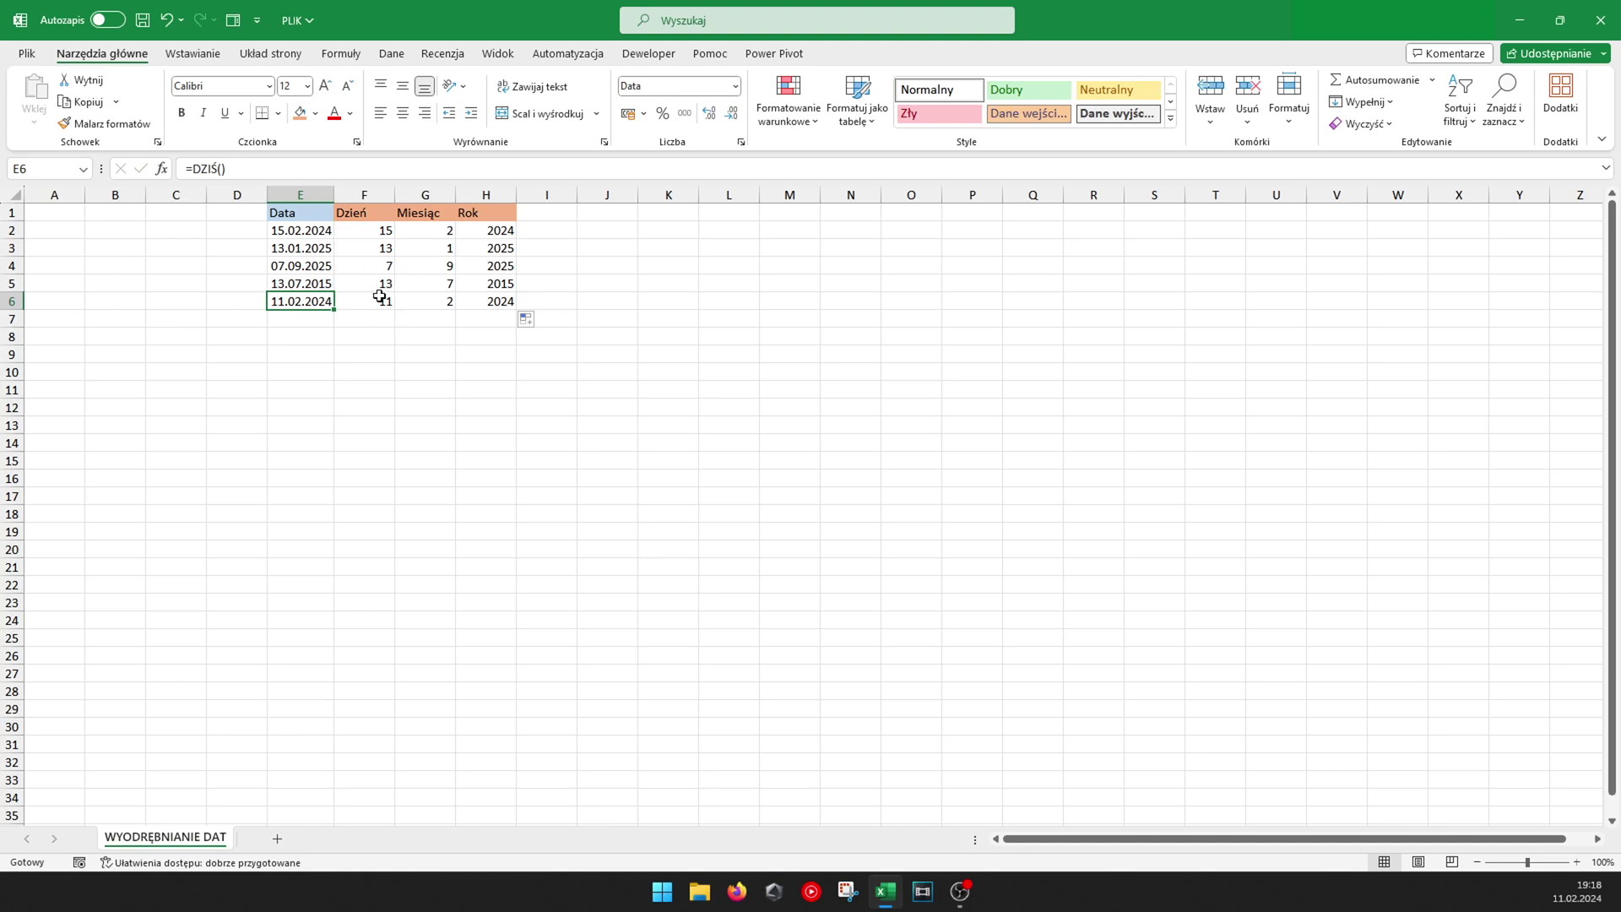
{"action": "left_click", "coordinate": [380, 300]}
{"action": "key", "text": "F2"}
{"action": "key", "text": "Left"}
{"action": "key", "text": "BackSpace"}
{"action": "key", "text": "BackSpace"}
{"action": "type", "text": "dziś"}
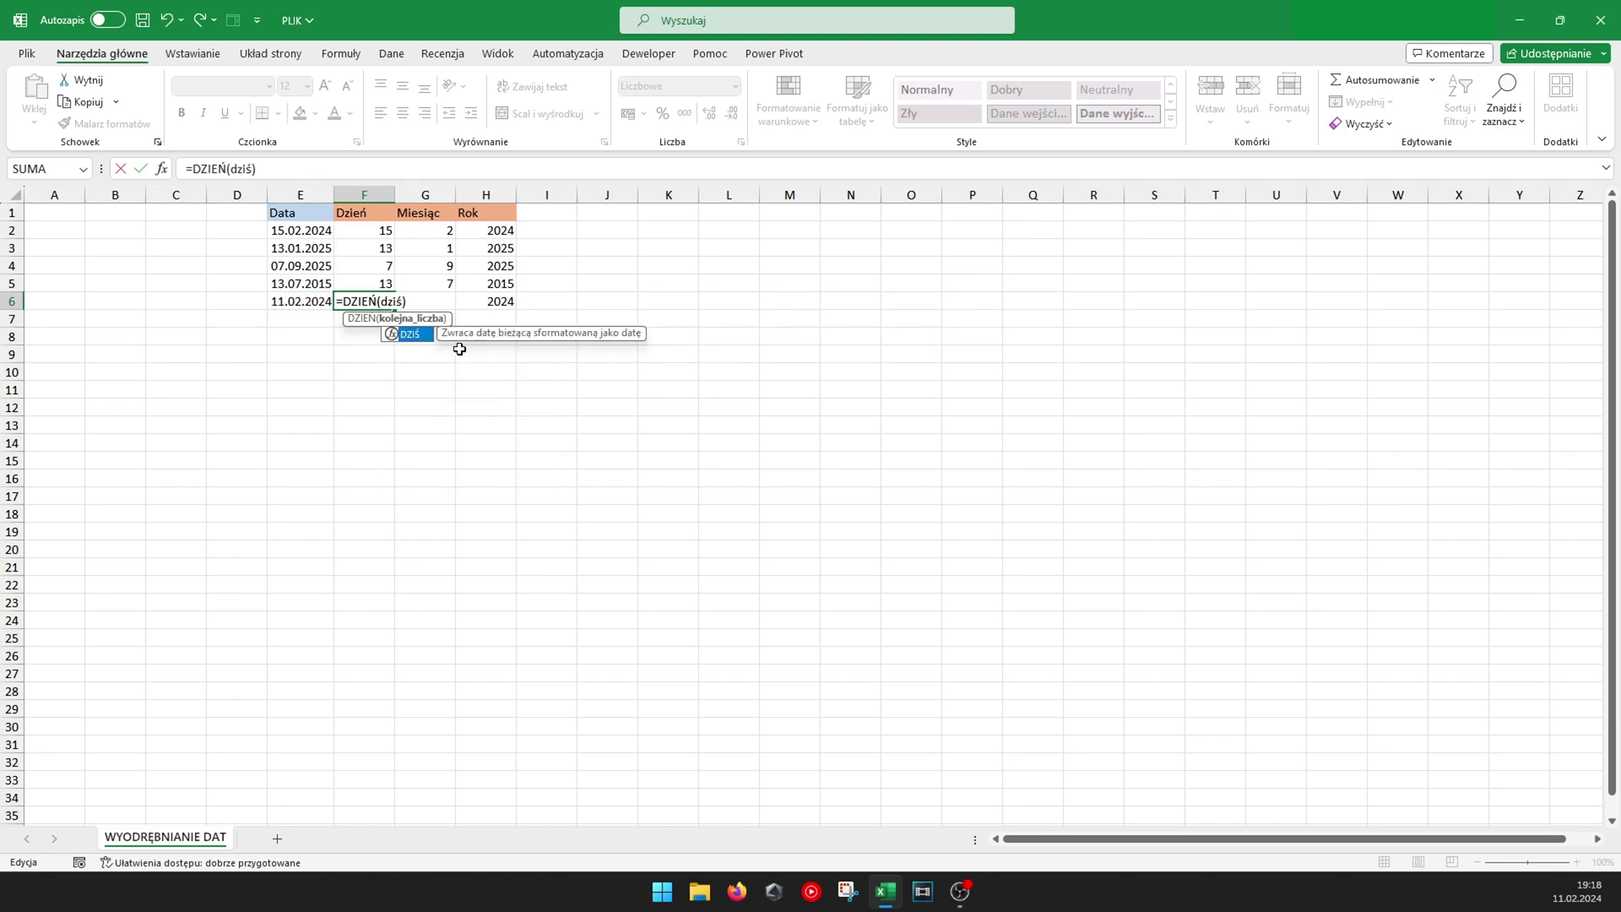
{"action": "type", "text": "("}
{"action": "key", "text": "Return"}
{"action": "key", "text": "Up"}
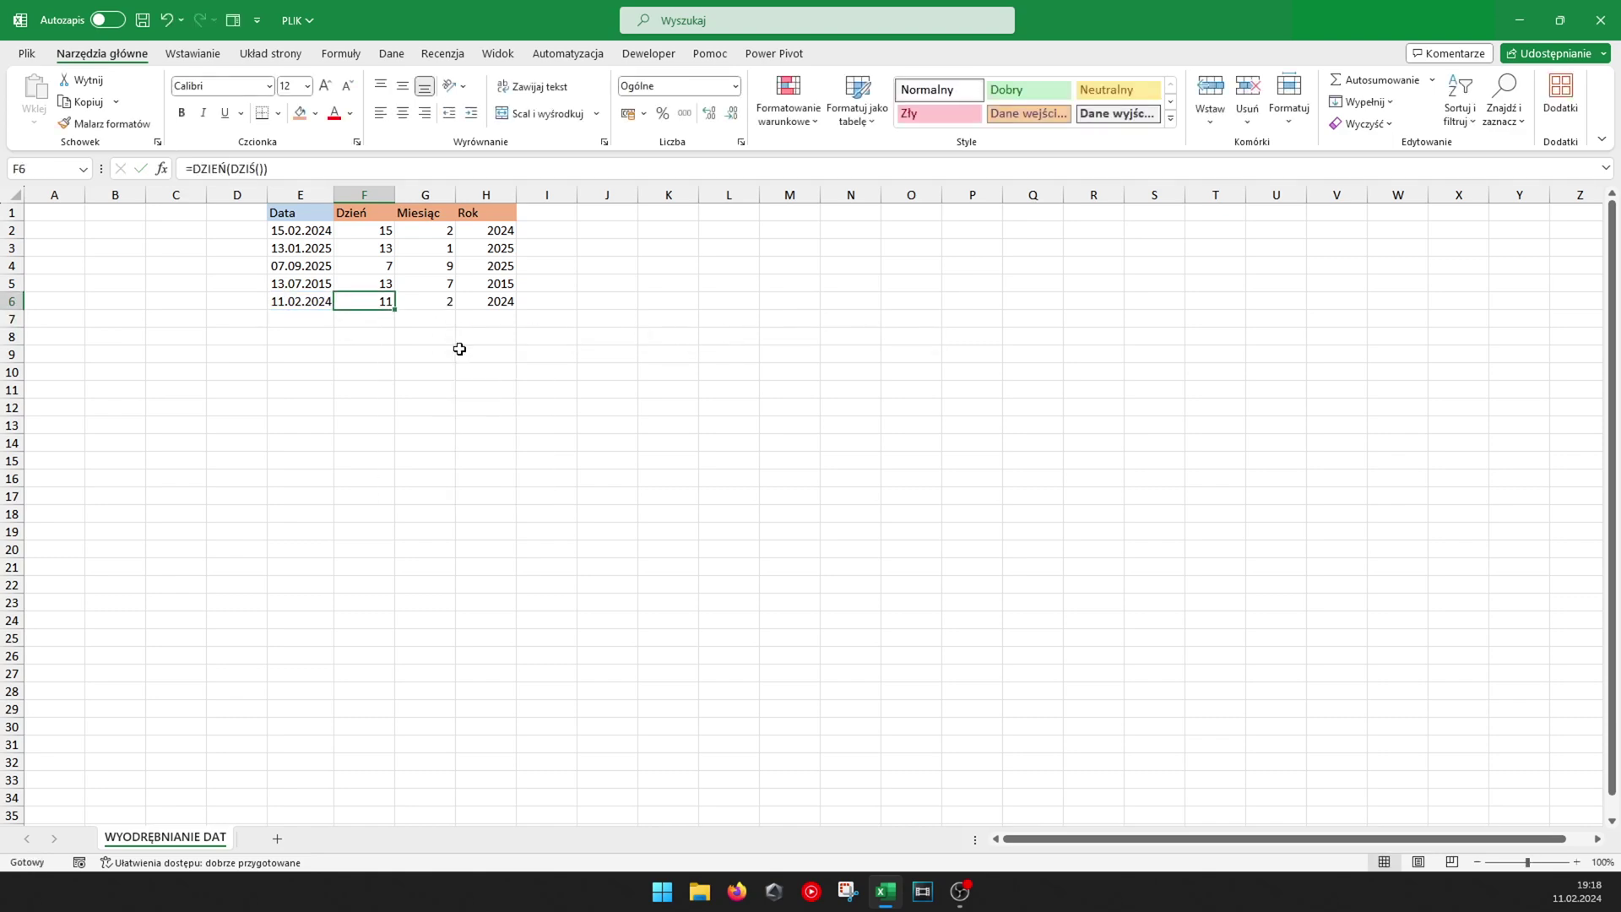
Rewrite G6 and H6 as =MIESIĄC(DZIŚ()) and =ROK(DZIŚ()).
{"action": "left_click", "coordinate": [403, 306]}
{"action": "type", "text": "=MIESIĄC()"}
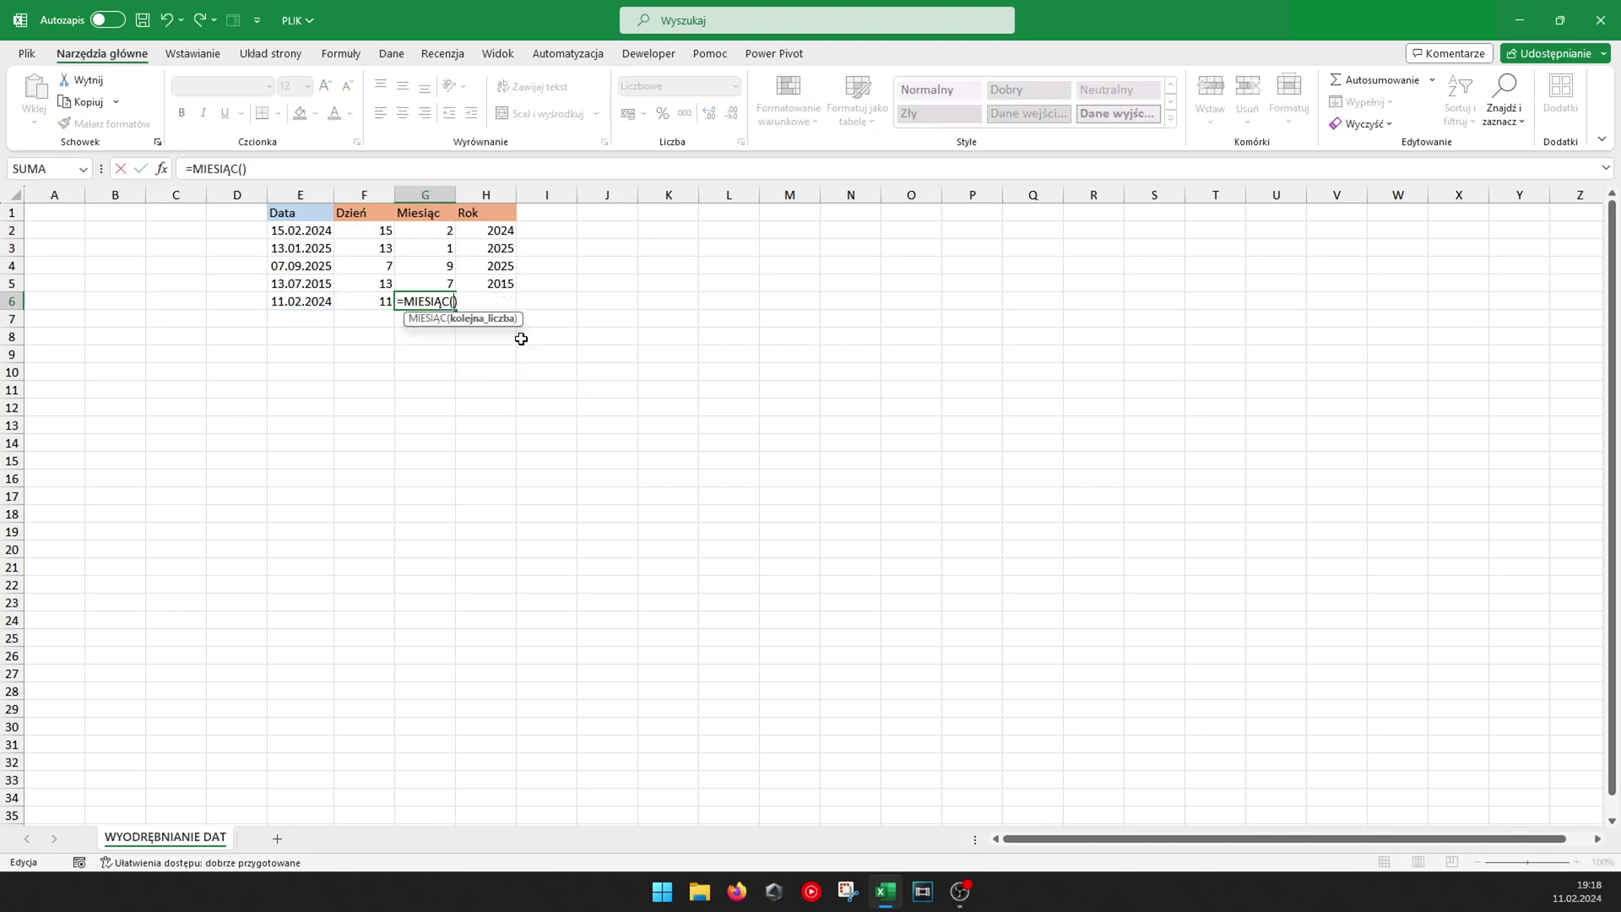
{"action": "type", "text": "dziś"}
{"action": "key", "text": "Tab"}
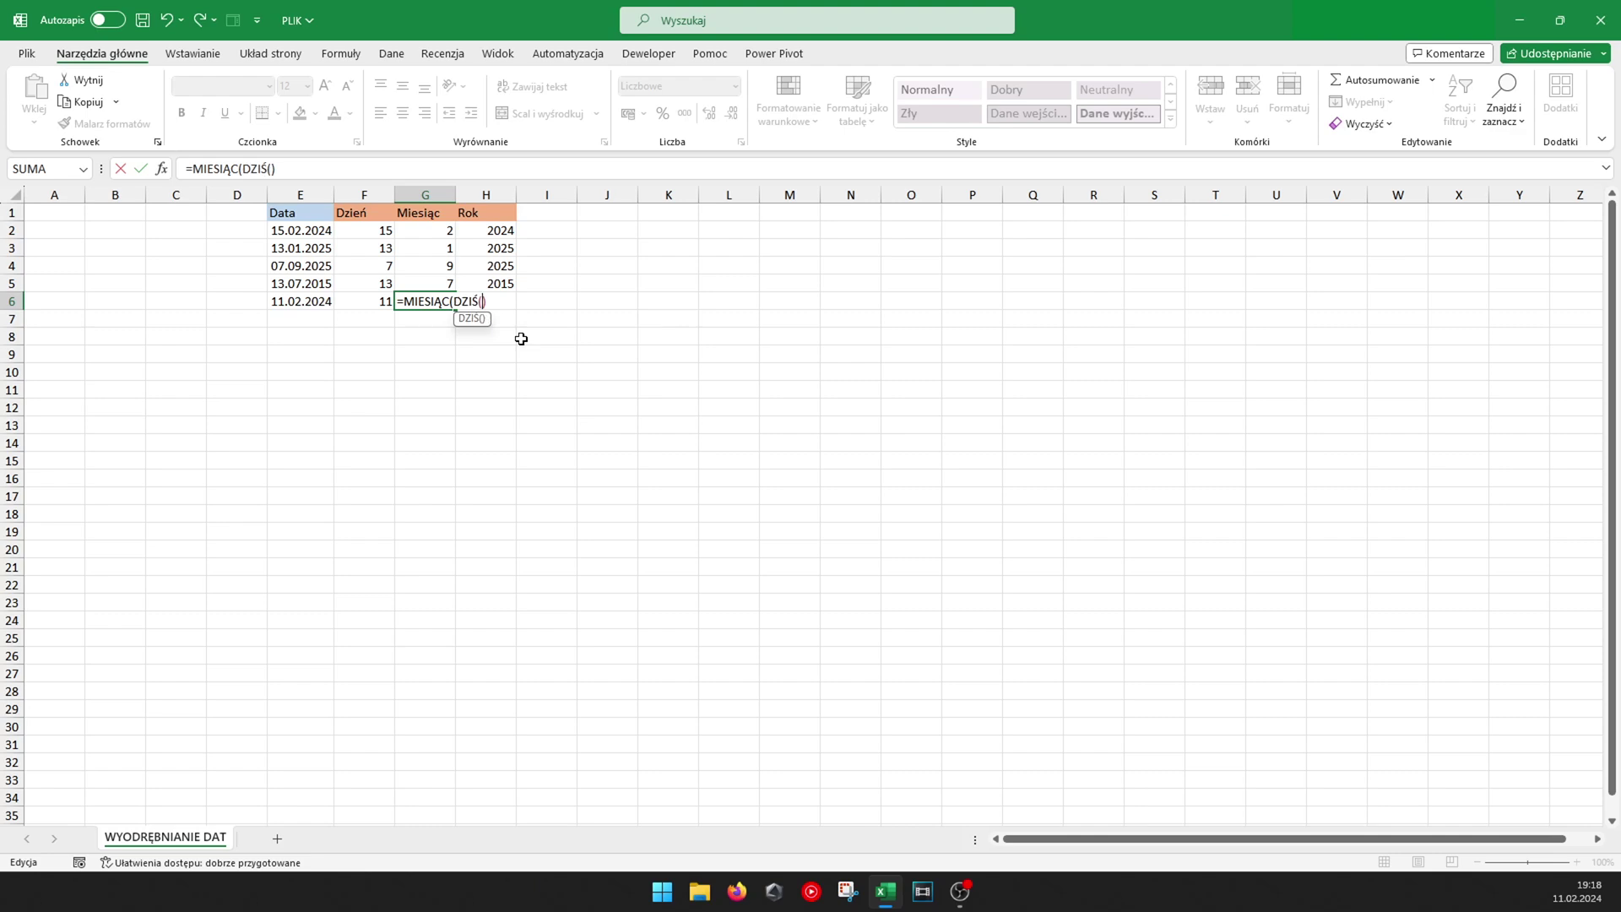
{"action": "key", "text": "Tab"}
{"action": "key", "text": "F2"}
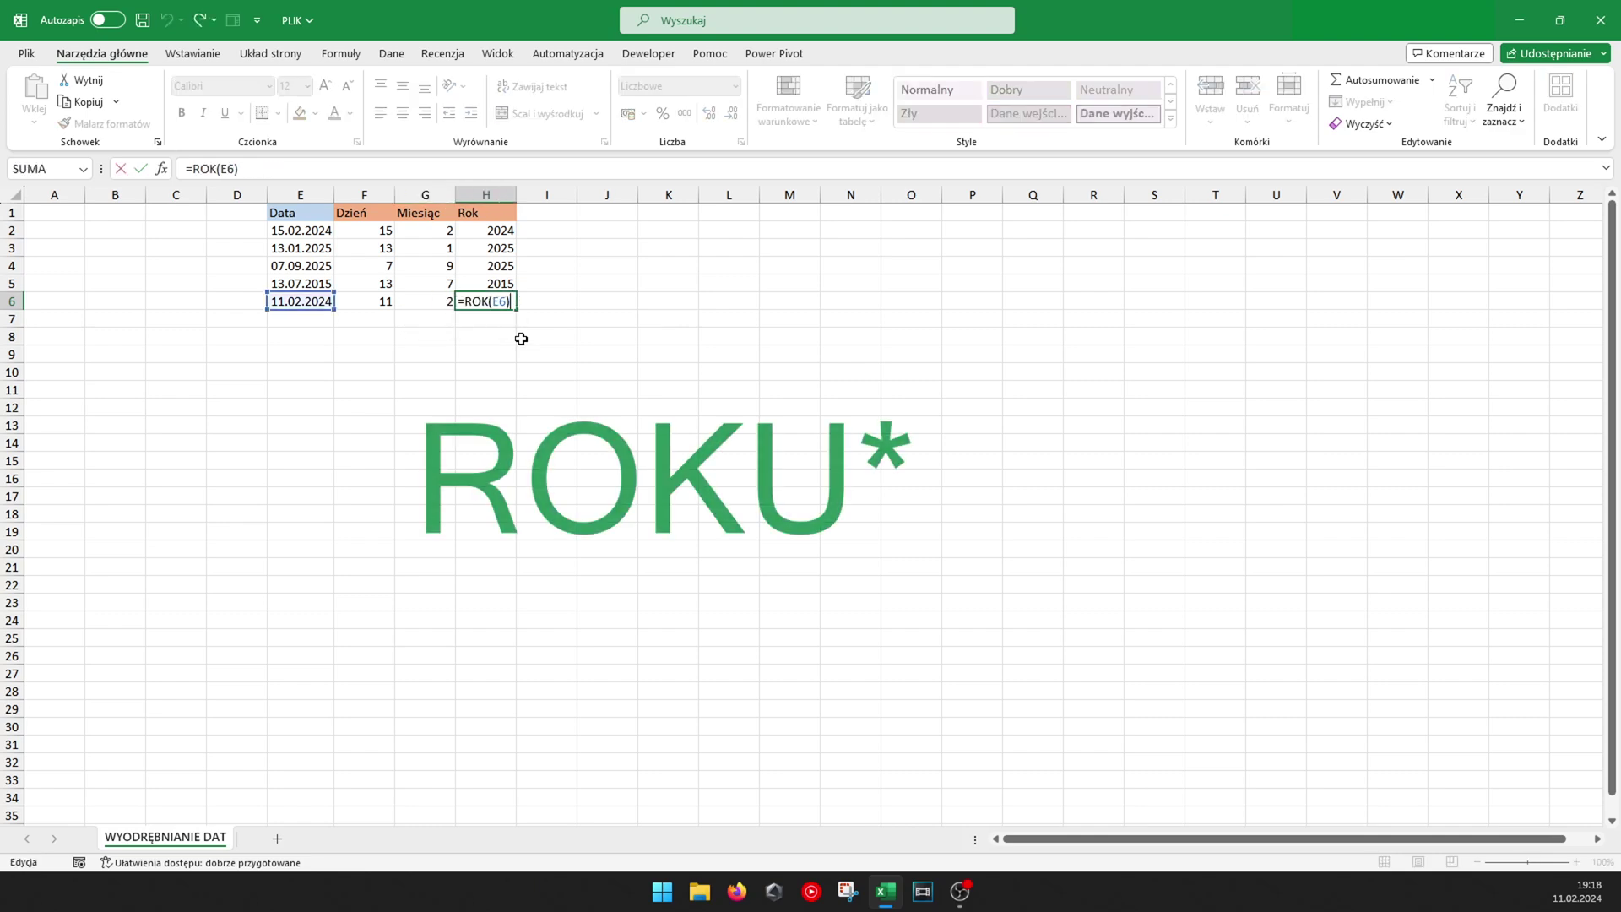
{"action": "key", "text": "BackSpace"}
{"action": "key", "text": "BackSpace"}
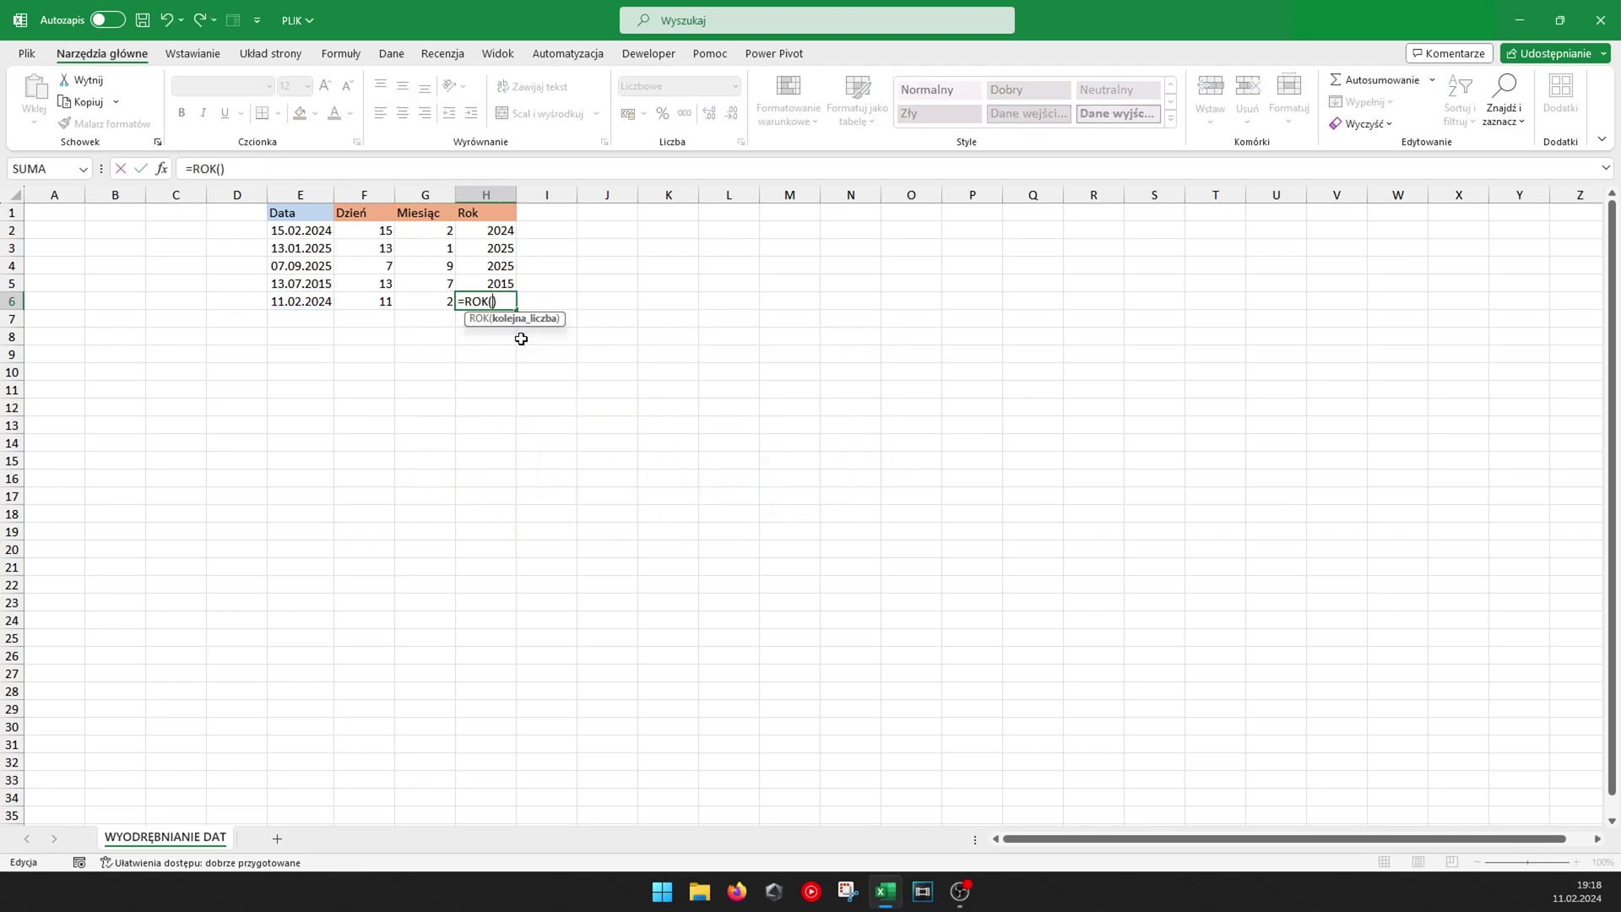
{"action": "type", "text": "dziś"}
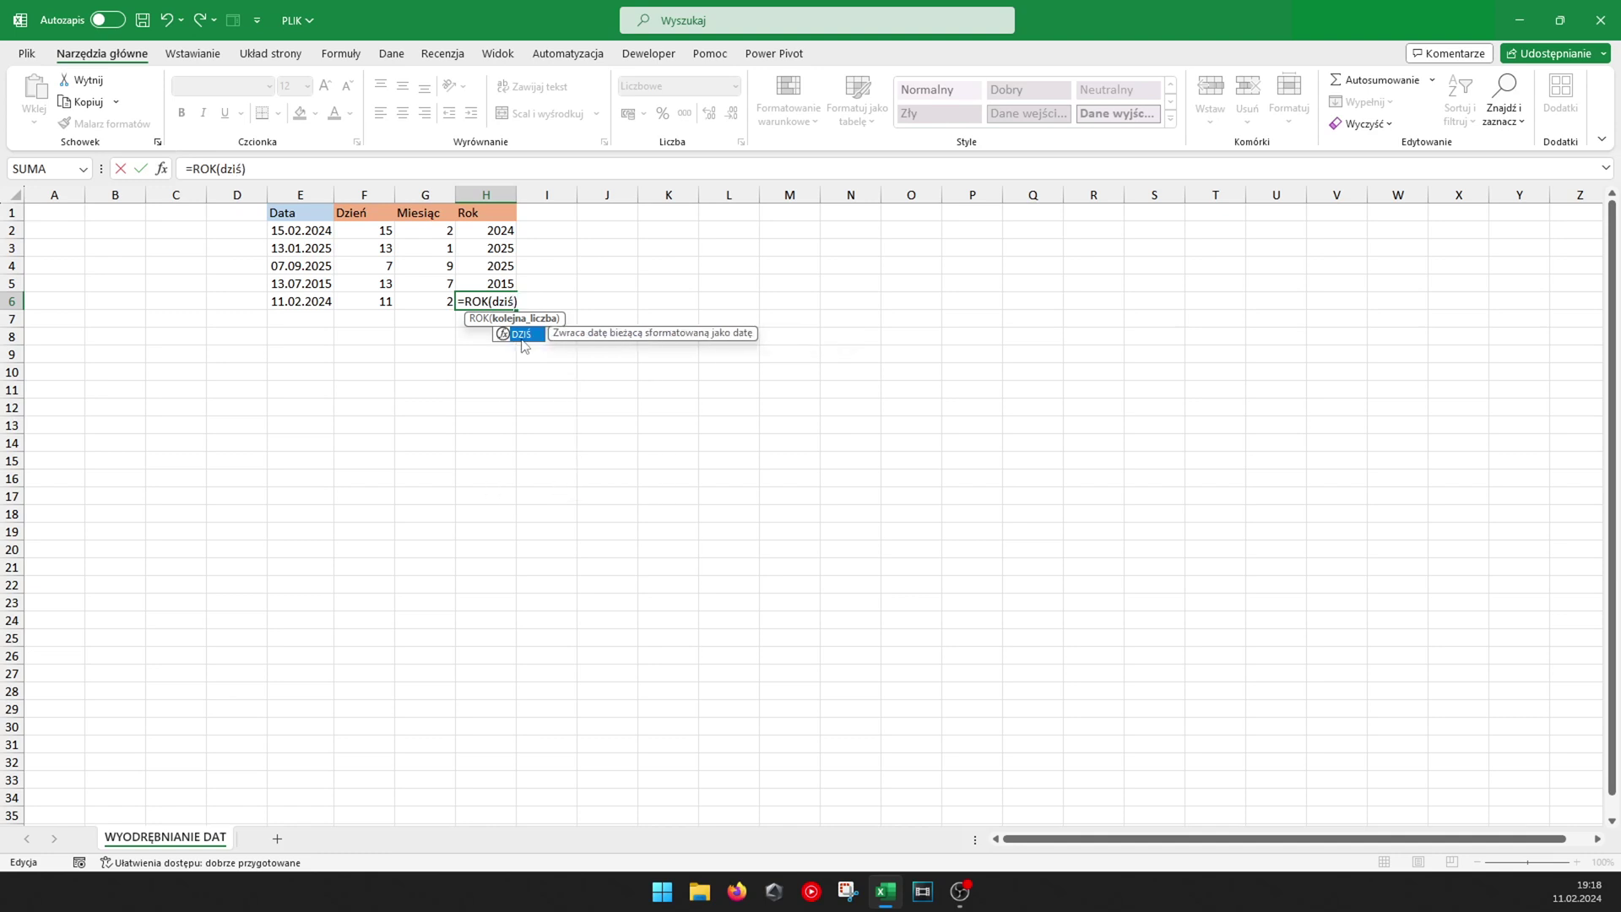
{"action": "type", "text": "()"}
{"action": "key", "text": "Return"}
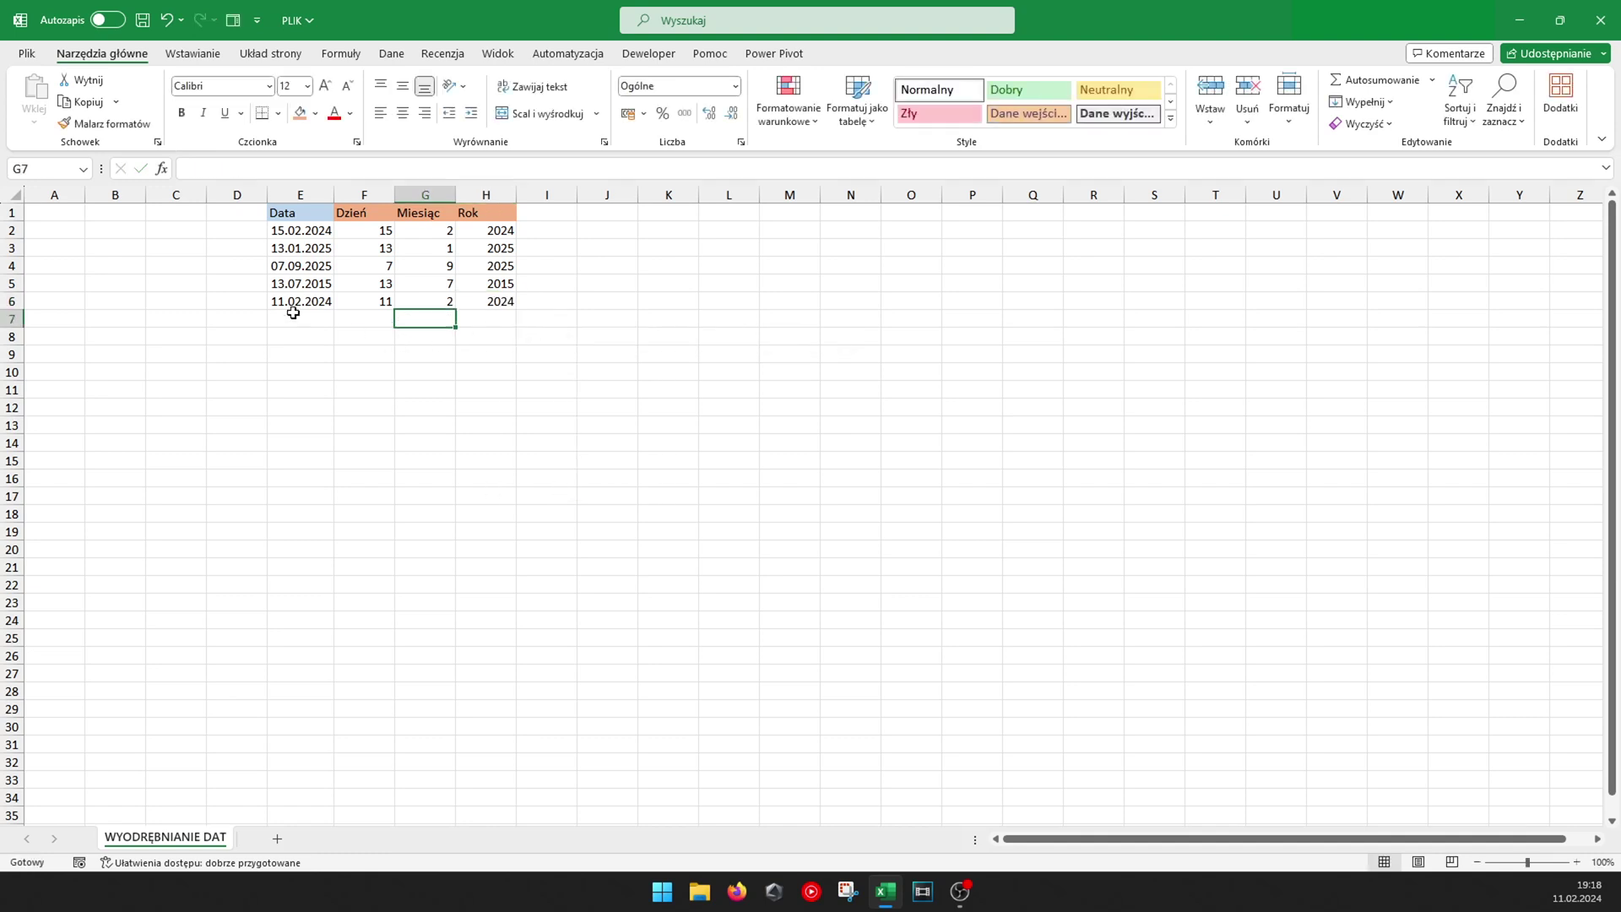
Delete today's date from E6 and confirm row 6 still shows 11, 2 and 2024.
{"action": "left_click", "coordinate": [277, 305]}
{"action": "key", "text": "Delete"}
{"action": "key", "text": "Right"}
{"action": "key", "text": "Right"}
{"action": "key", "text": "Right"}
{"action": "key", "text": "Left"}
{"action": "key", "text": "Left"}
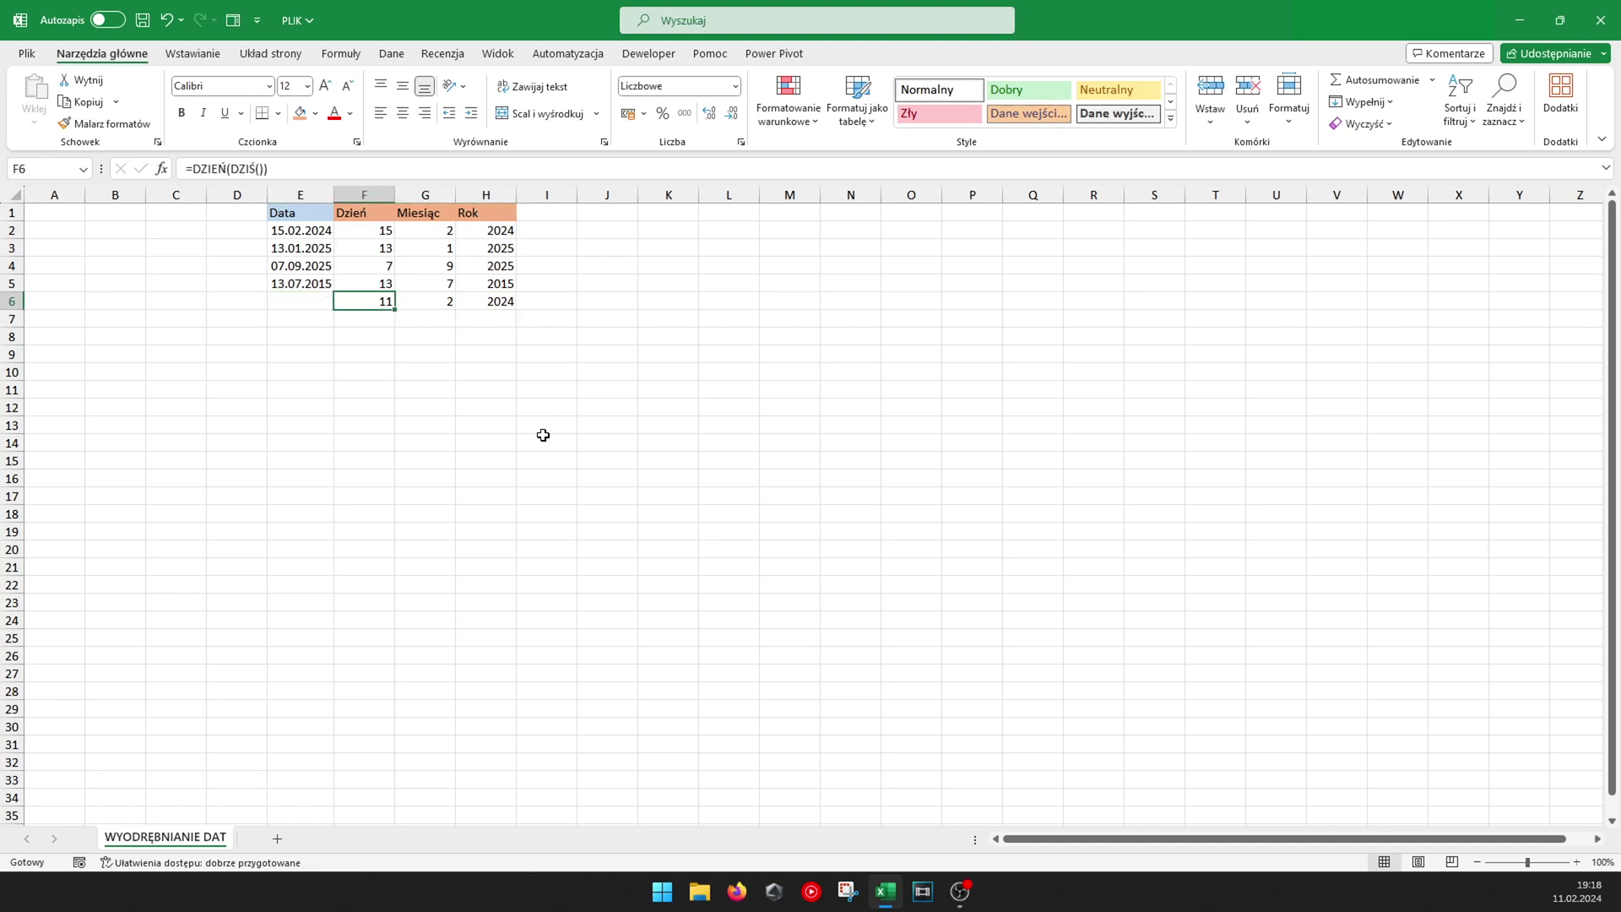